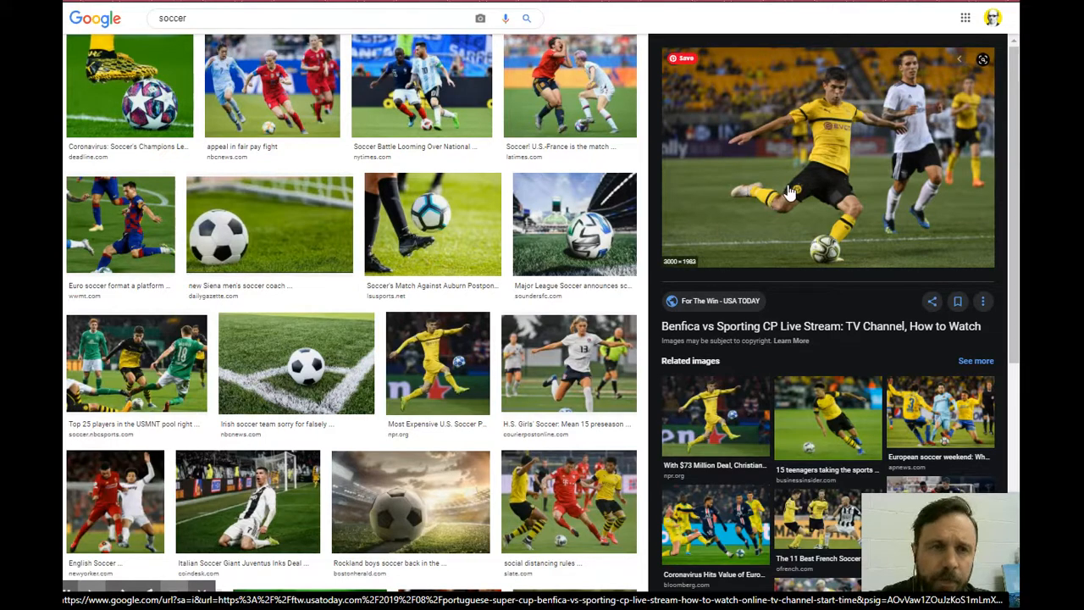
Remove the background of the enlarged soccer photo in remove.bg using its copied image address, and download the preview-size result
right_click(781, 178)
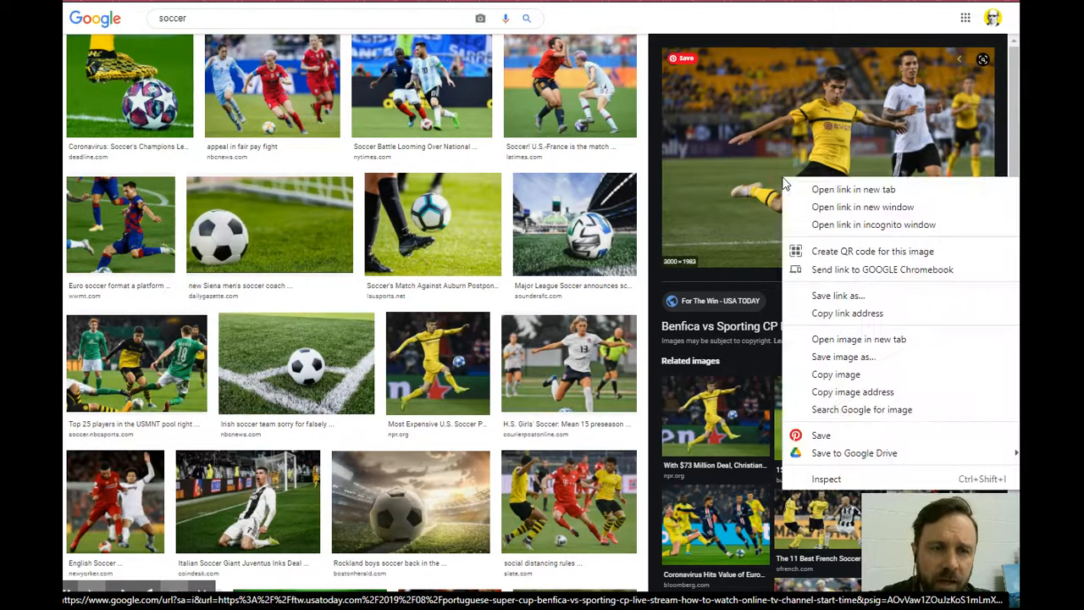
click(860, 392)
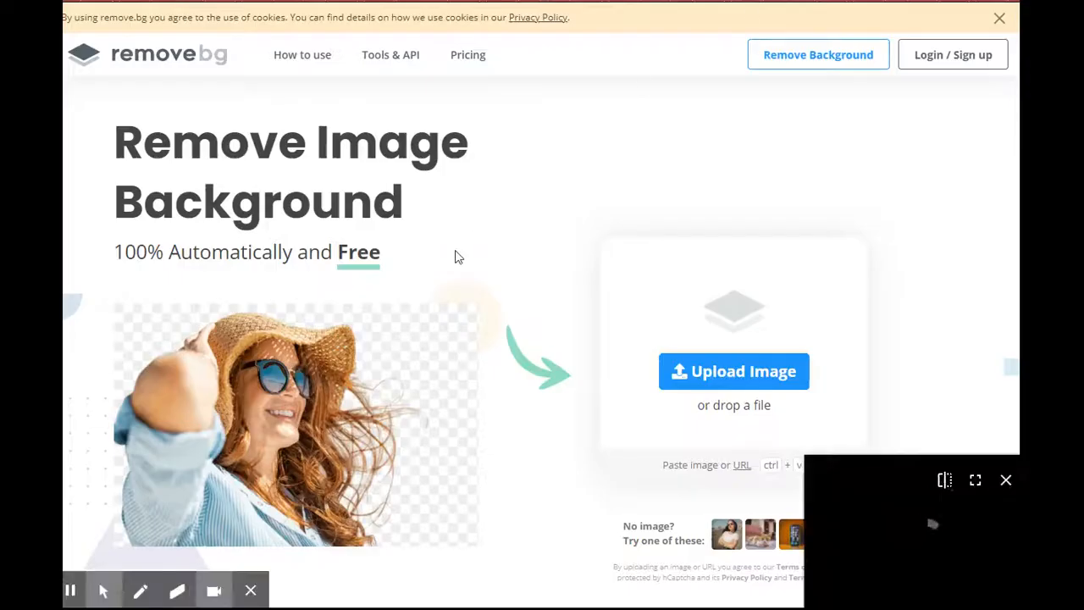
click(742, 464)
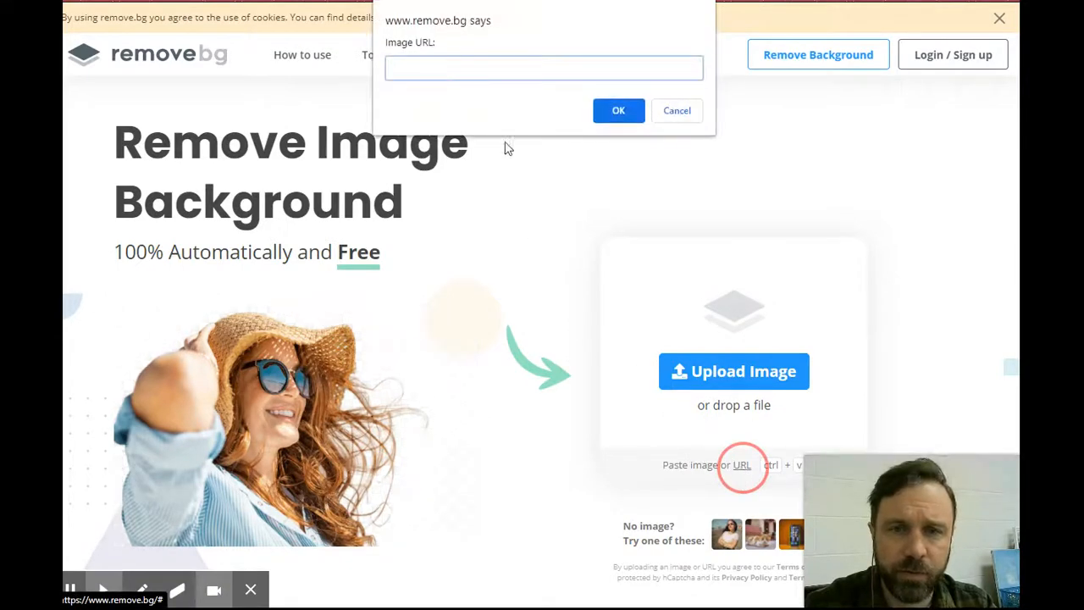
right_click(477, 66)
click(509, 169)
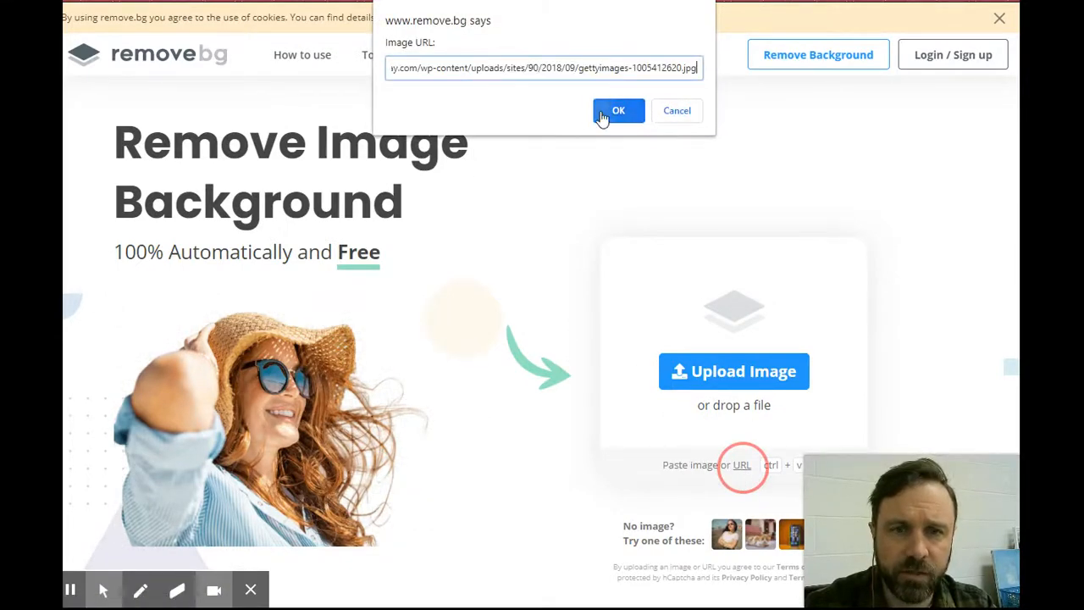
click(618, 110)
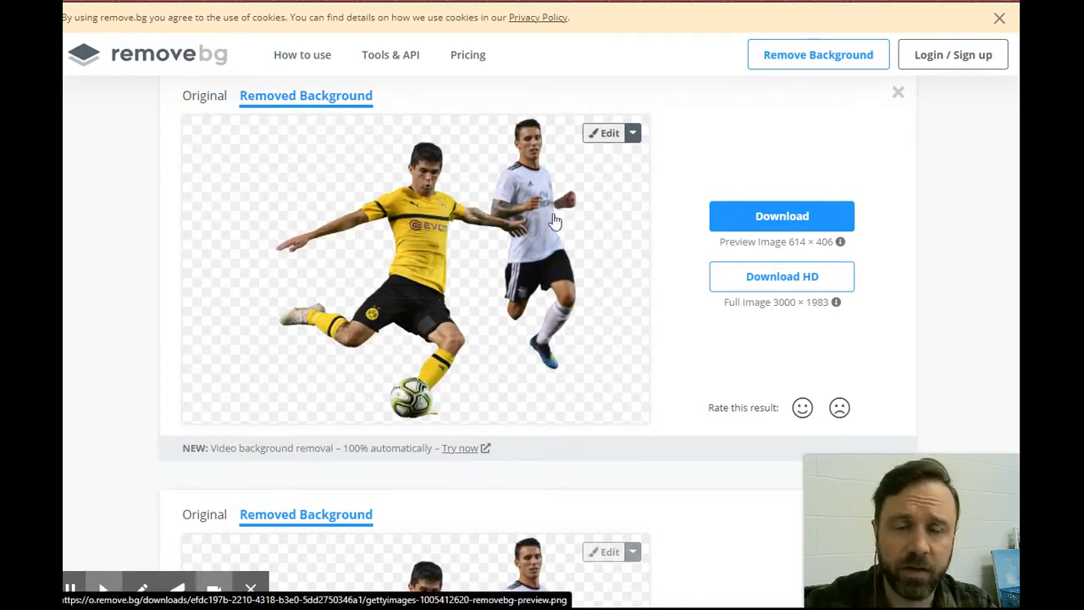
click(779, 219)
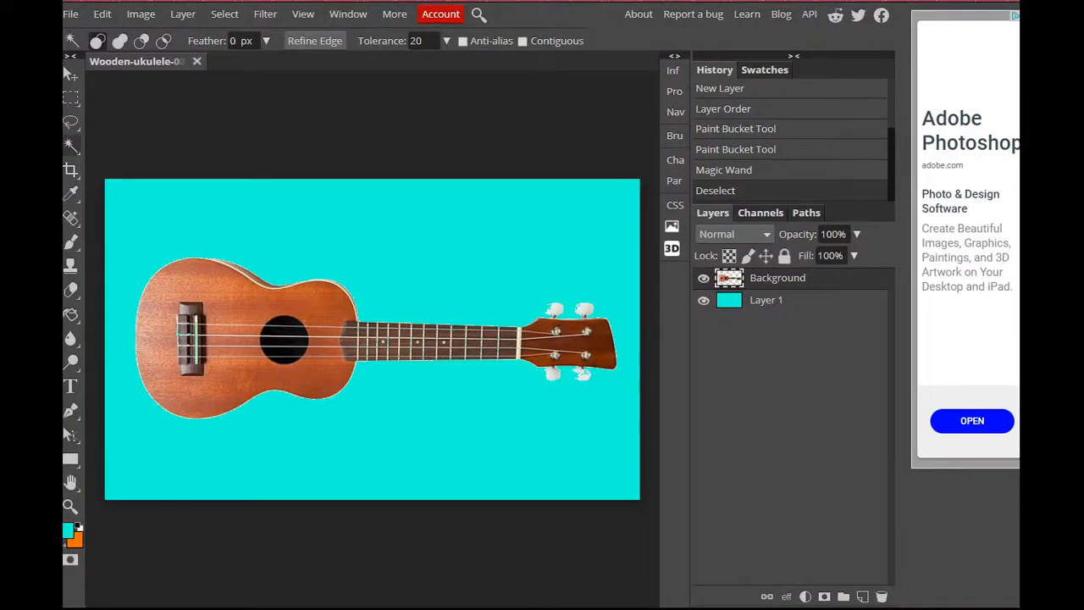
click(68, 20)
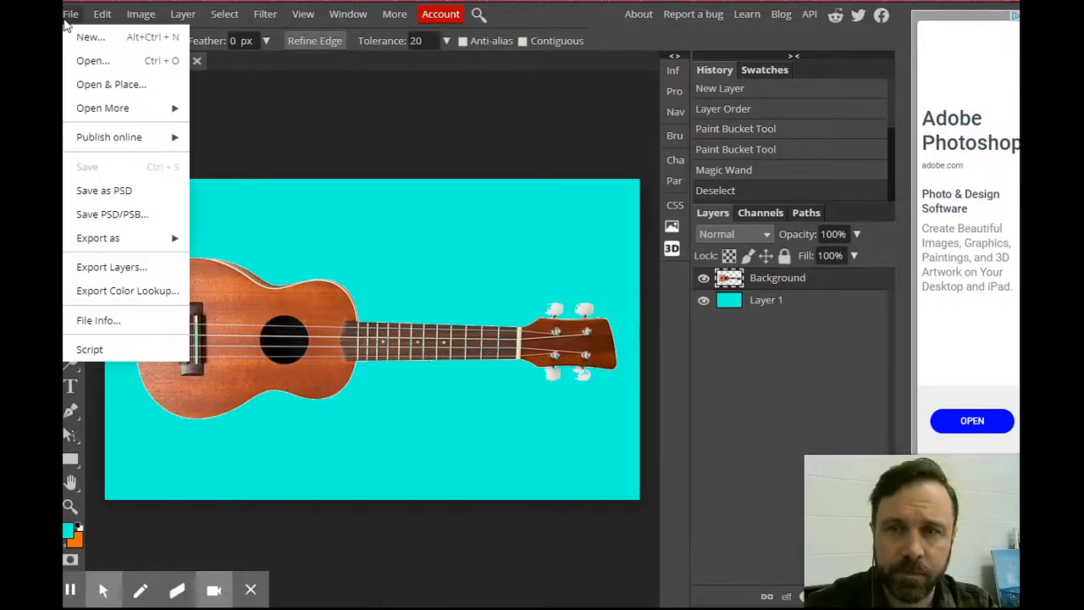
click(108, 84)
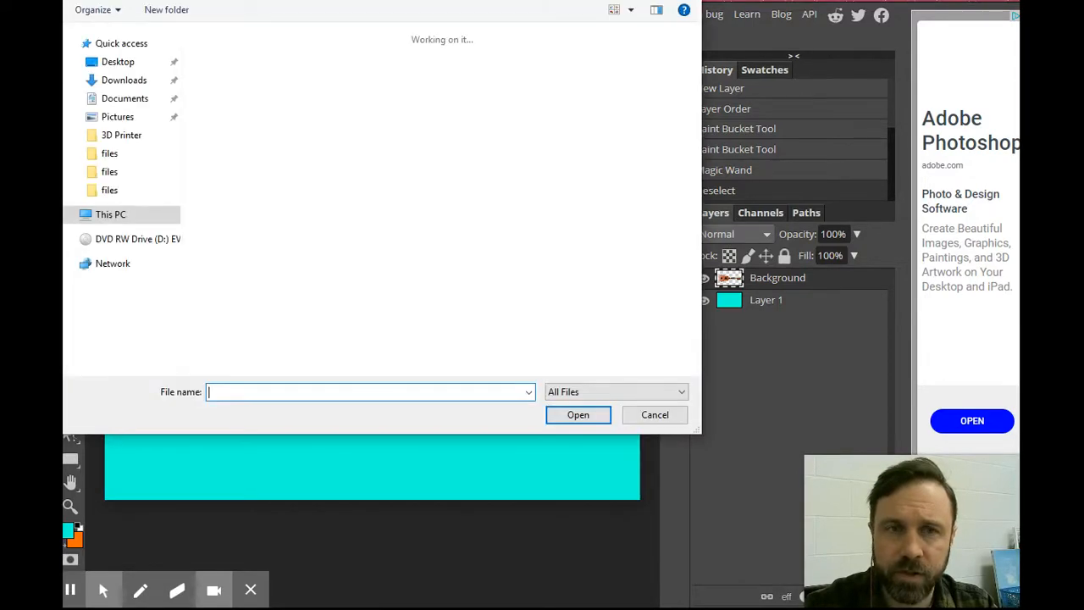
key(Escape)
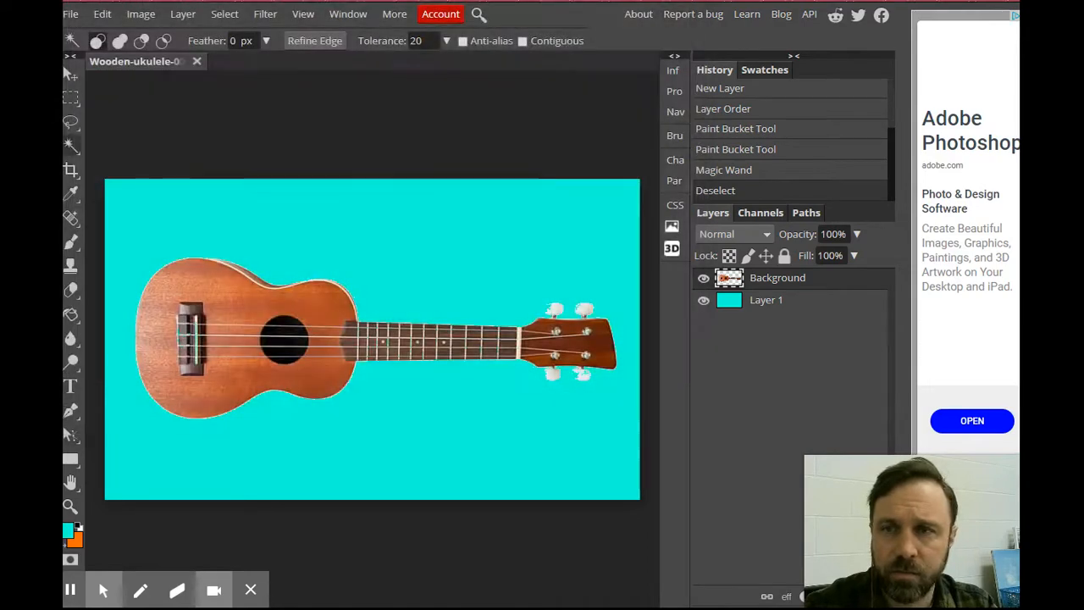
click(72, 15)
click(93, 60)
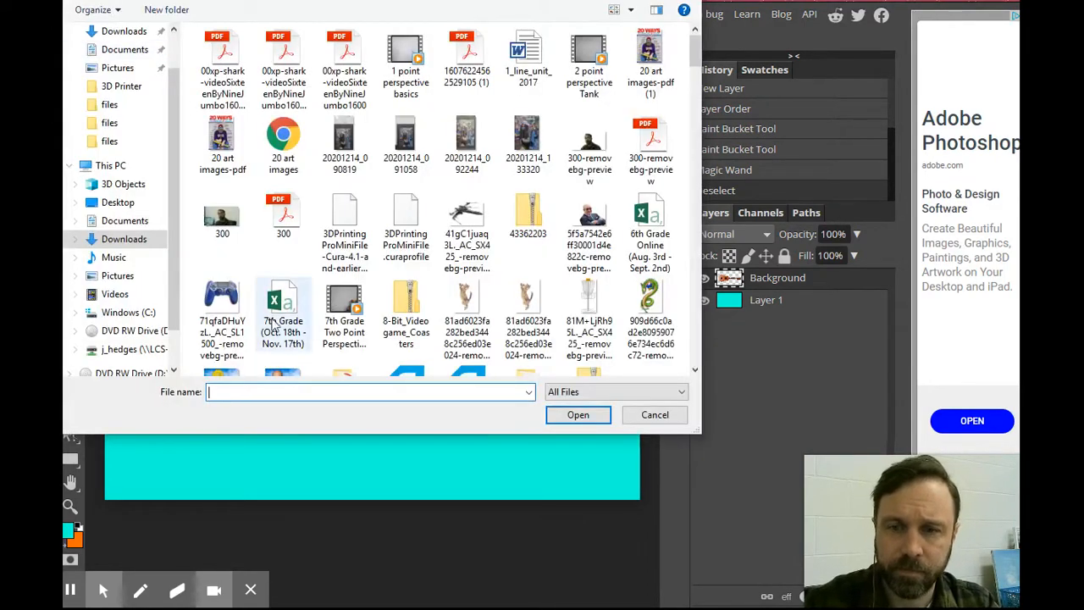
text(g)
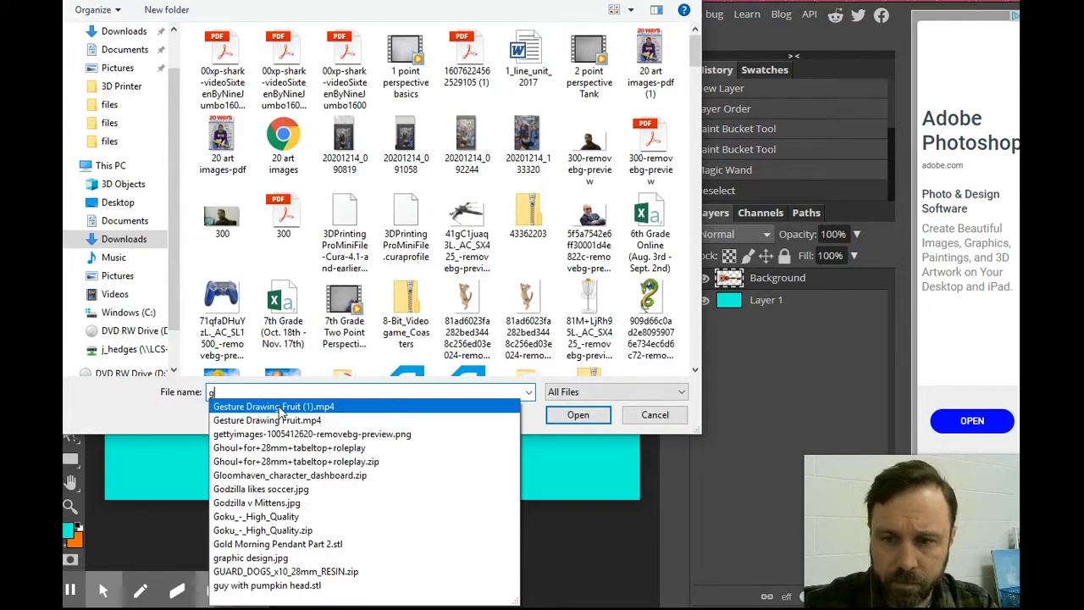
text(ett)
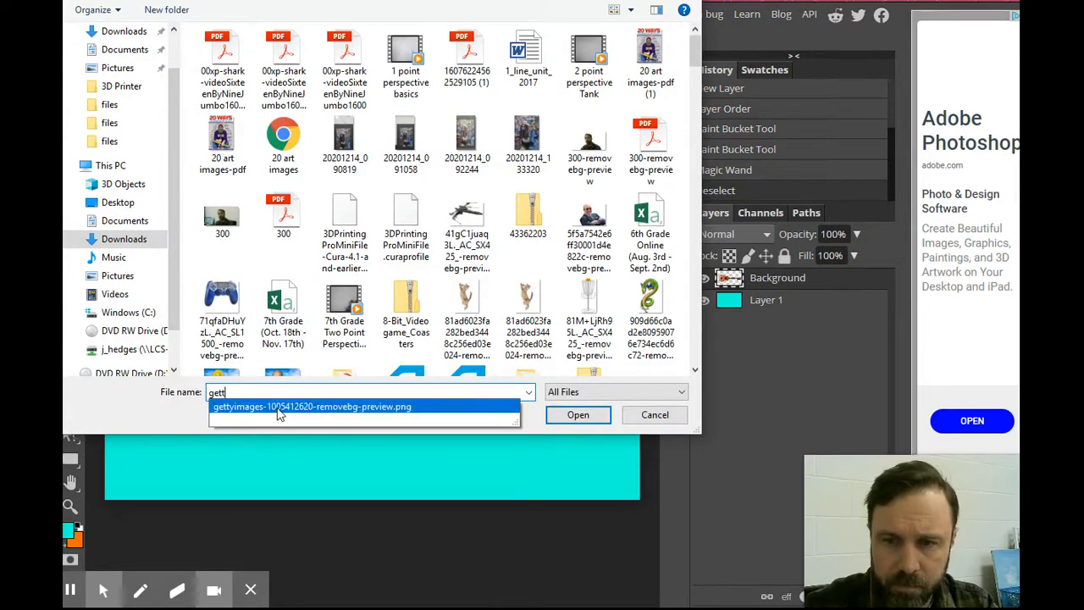
click(279, 408)
click(583, 415)
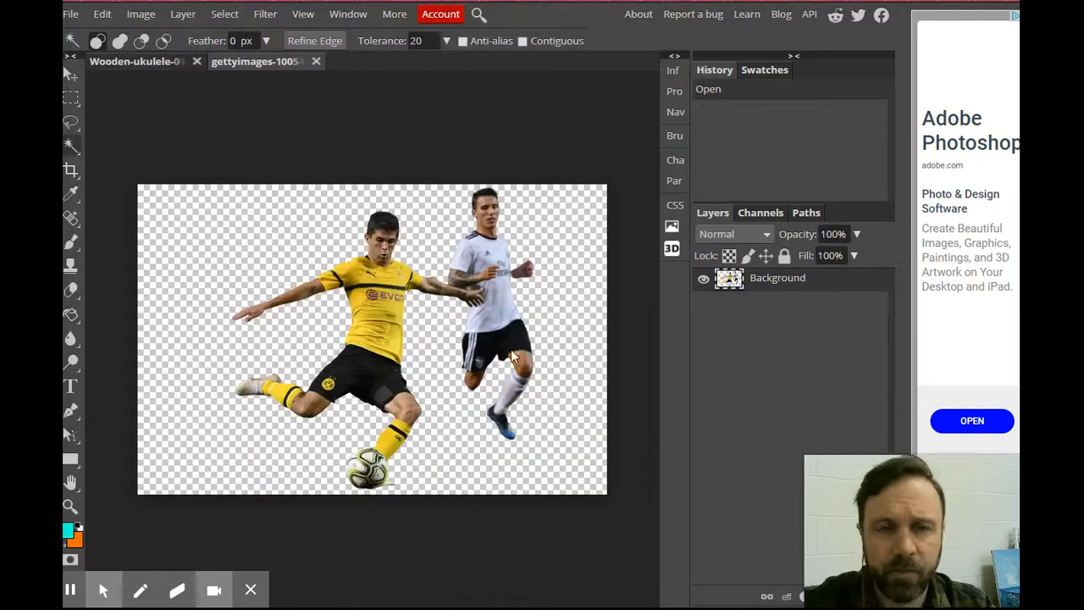
mouse_move(845, 493)
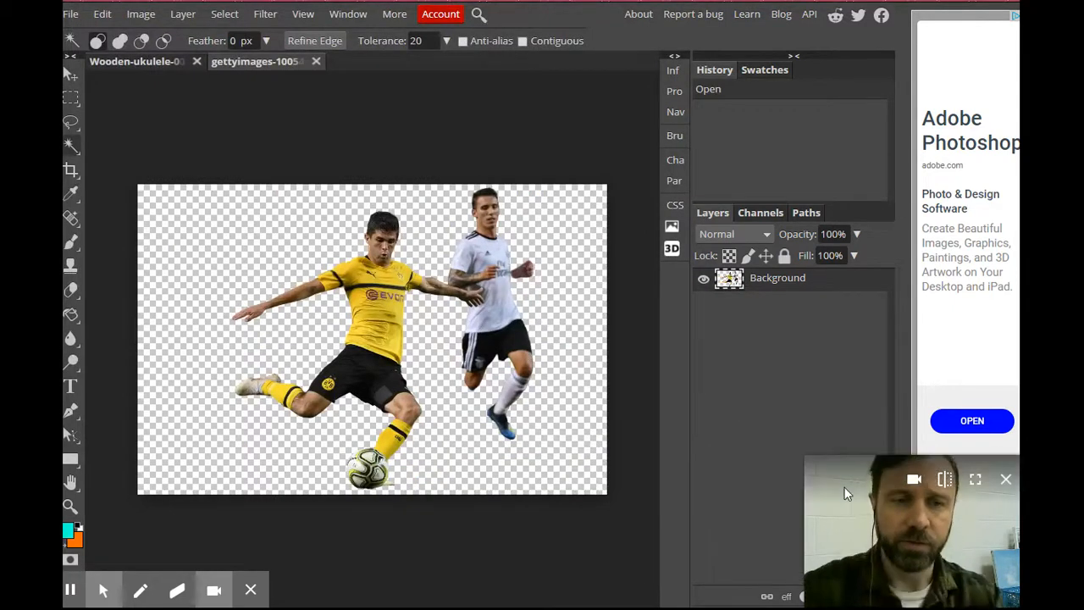
drag(897, 525, 753, 85)
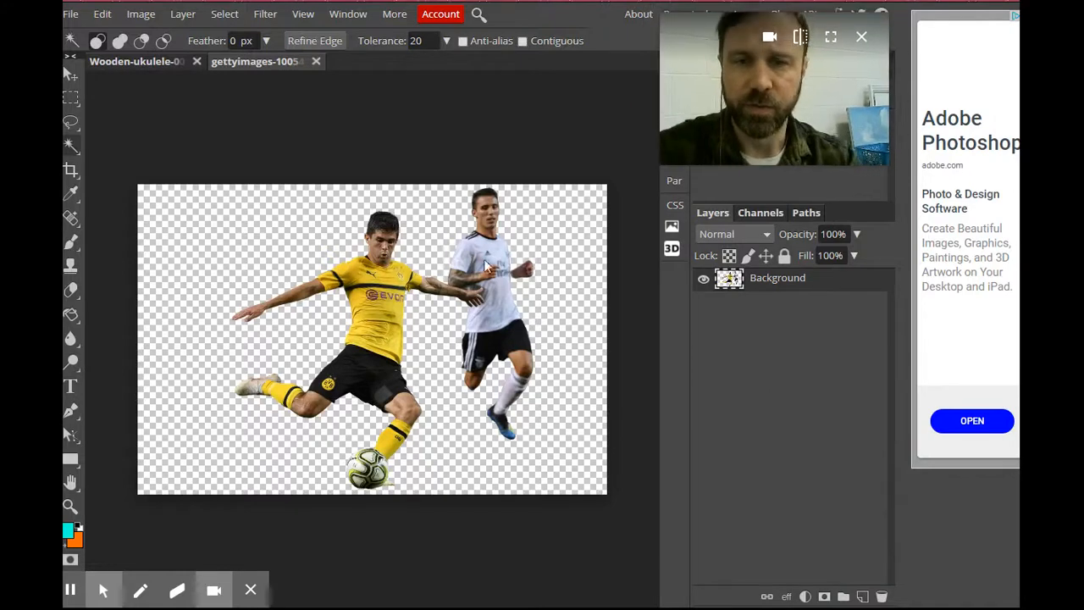
drag(872, 161, 833, 152)
Outline the white-shirted player's torso around the yellow player's outstretched hand with the Polygonal Lasso and delete the enclosed area
click(675, 112)
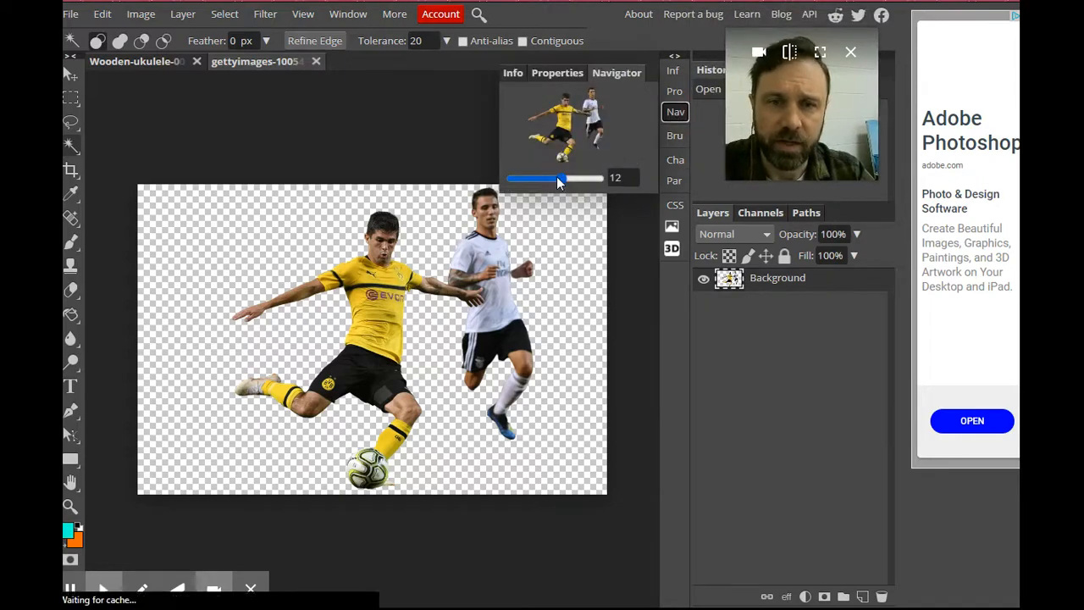
drag(557, 178, 574, 180)
drag(563, 124, 590, 117)
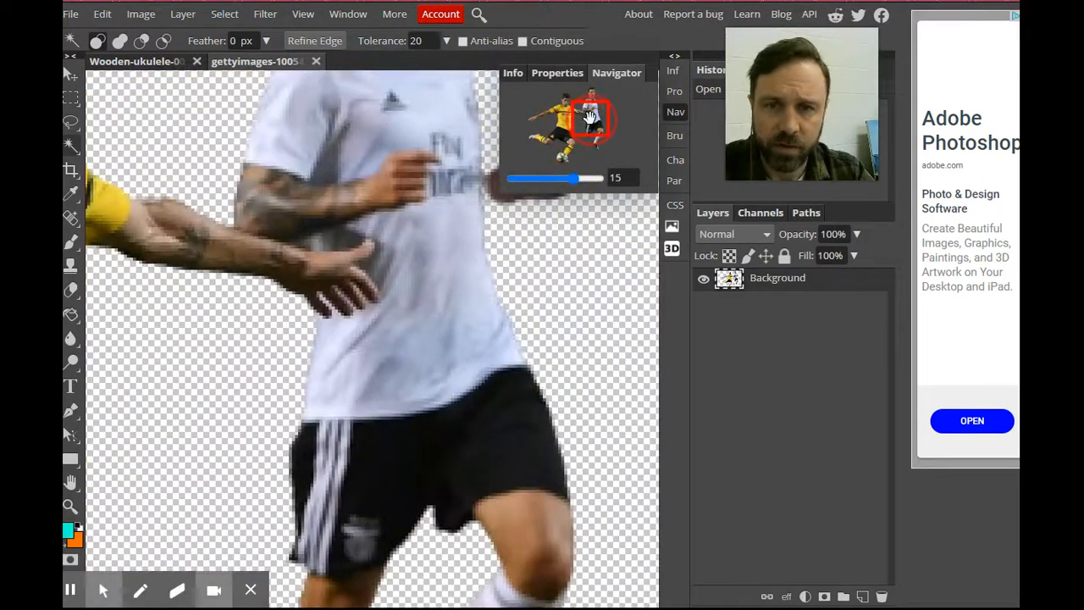
mouse_move(71, 122)
mouse_down()
mouse_move(110, 129)
mouse_move(113, 147)
mouse_up()
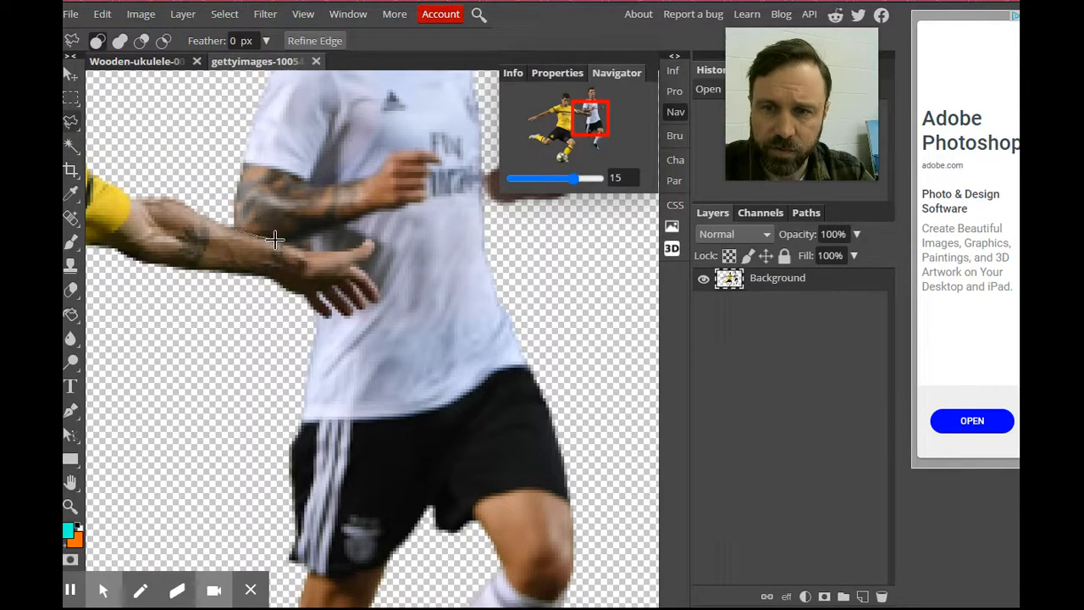
click(364, 245)
click(375, 243)
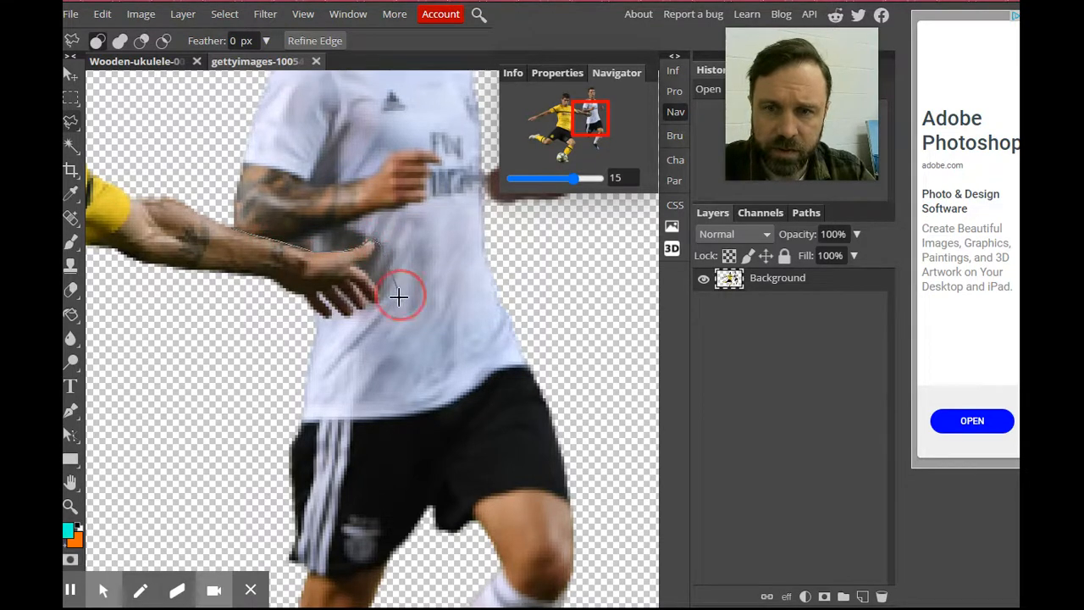
click(316, 325)
click(280, 354)
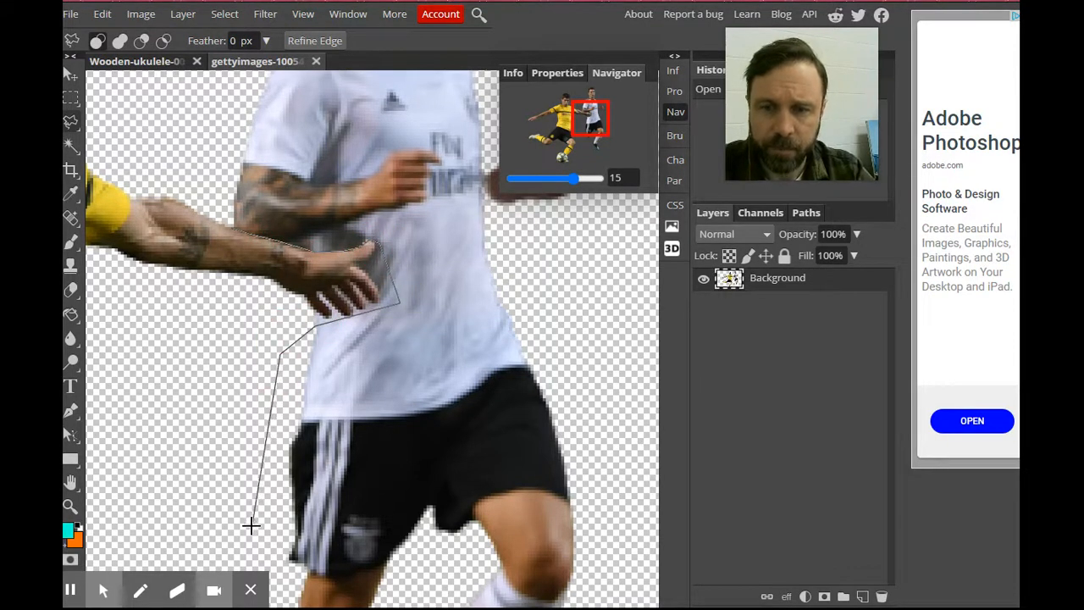
click(251, 527)
click(602, 421)
click(436, 101)
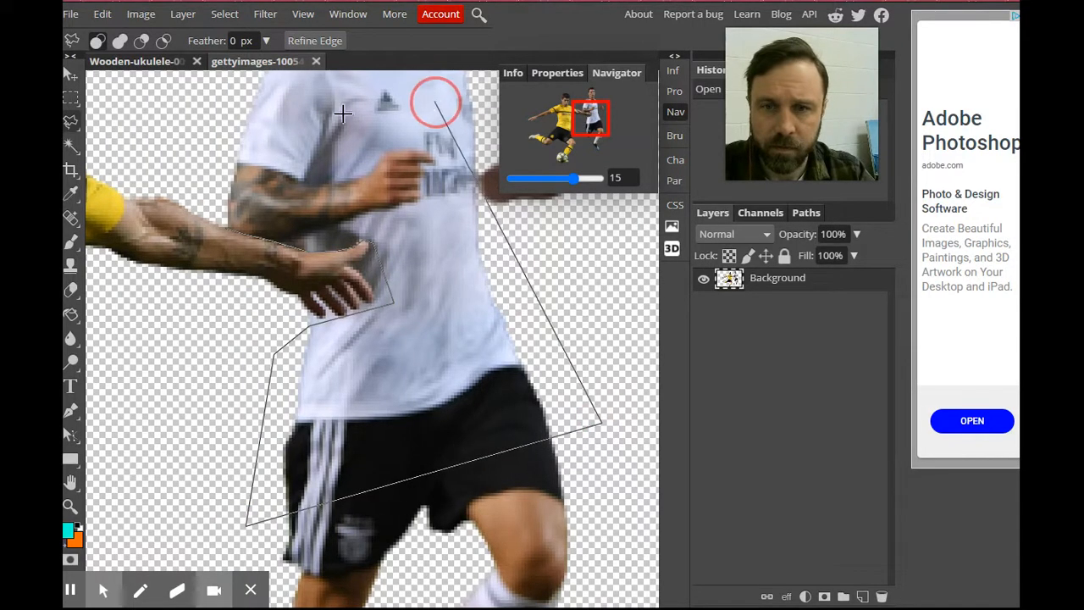
click(192, 111)
key(Delete)
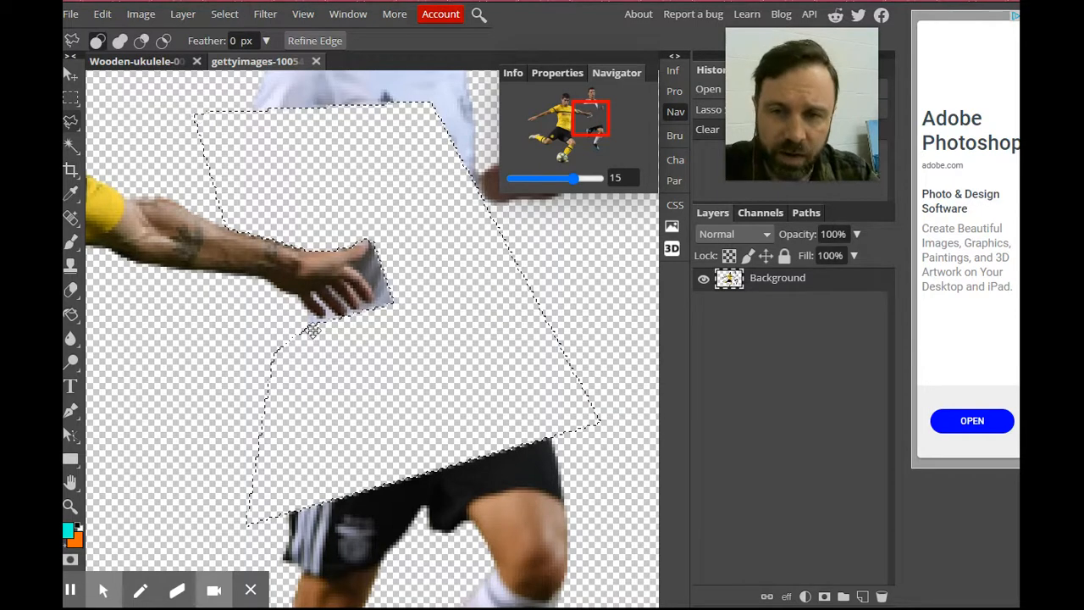
Select the leftover shirt area beside the fingertips with the Polygonal Lasso and delete it
click(371, 293)
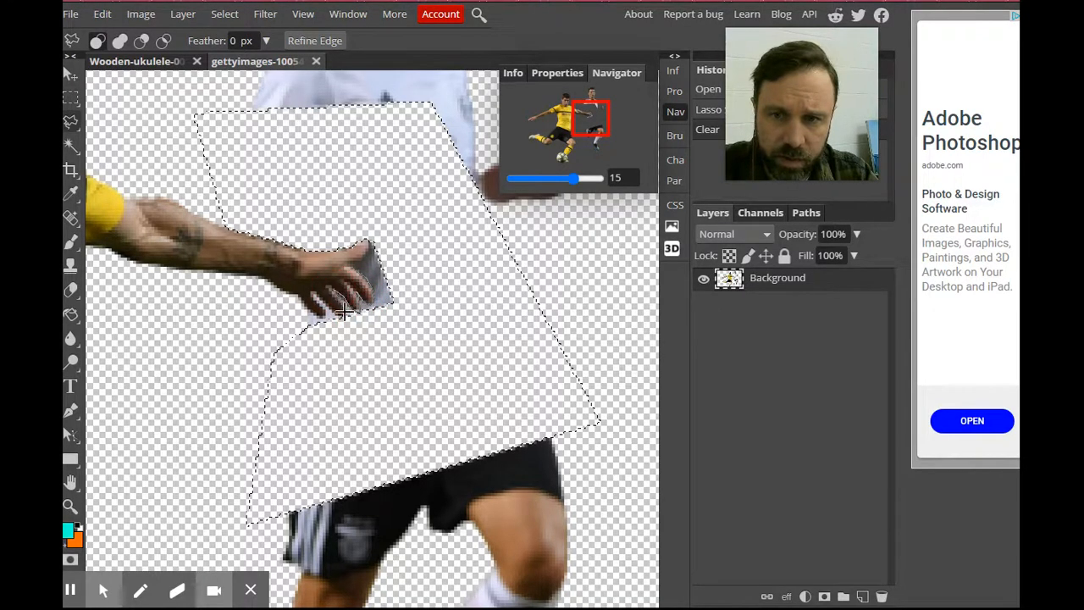
click(347, 317)
double_click(439, 277)
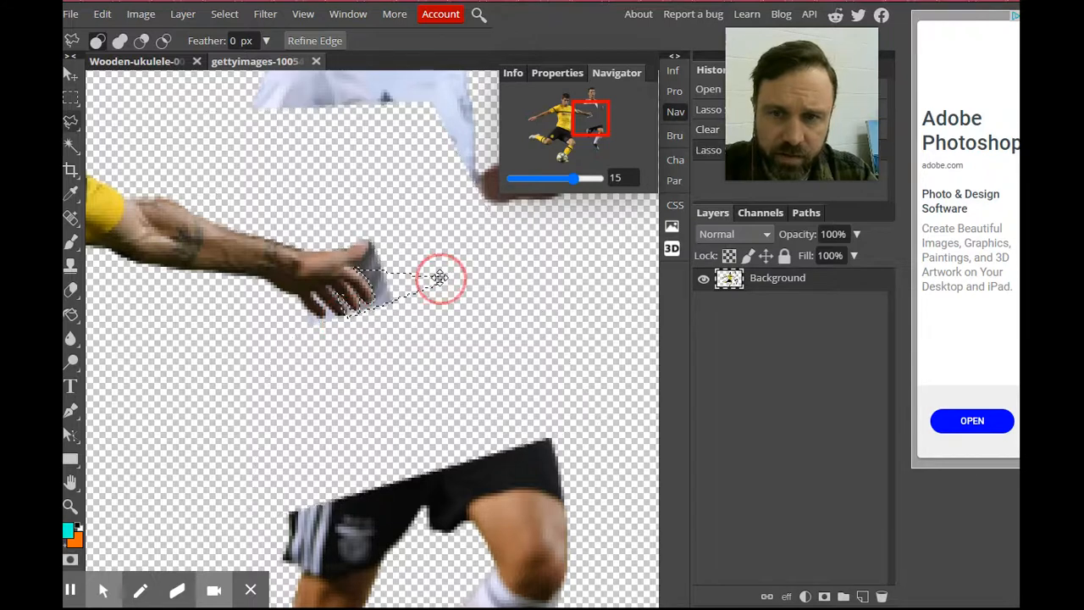
key(Delete)
Delete the shirt remnants beside the thumb and beneath the fingers using the freehand Lasso, and clear the selection
right_click(72, 118)
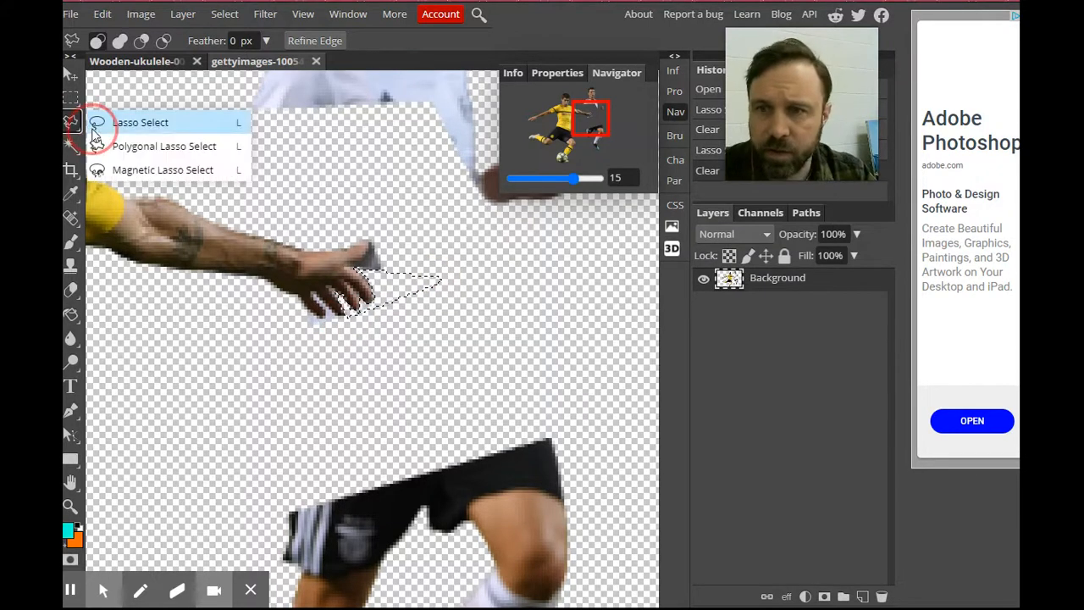
click(100, 117)
mouse_move(368, 237)
mouse_down()
mouse_move(379, 291)
mouse_move(405, 246)
mouse_move(388, 213)
mouse_up()
key(Delete)
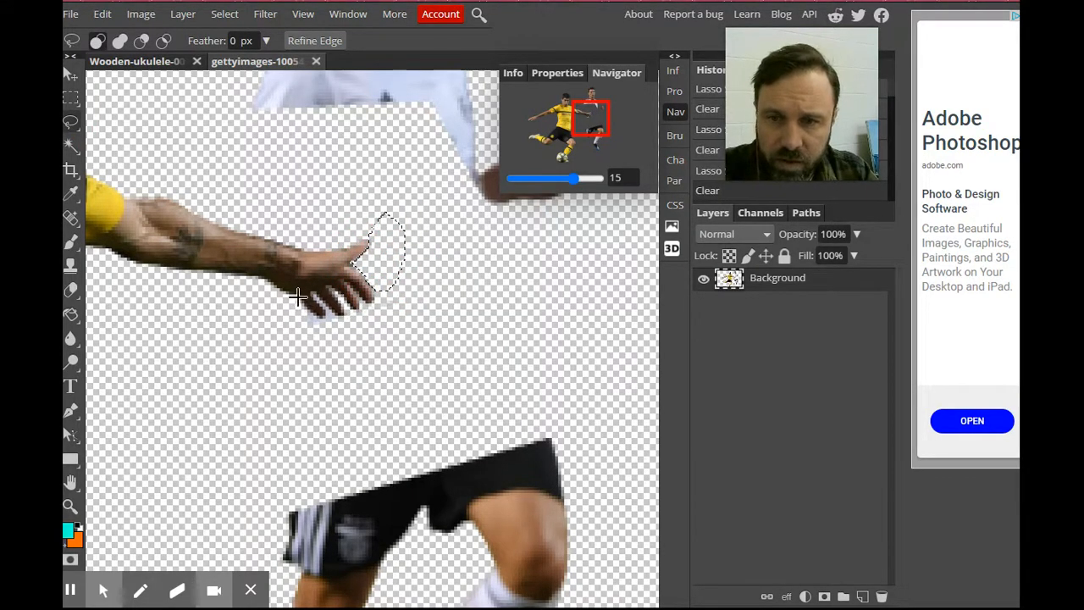
mouse_move(302, 307)
mouse_down()
mouse_move(338, 310)
mouse_move(329, 289)
mouse_move(356, 310)
mouse_move(345, 285)
mouse_move(380, 339)
mouse_move(287, 376)
mouse_move(256, 351)
mouse_up()
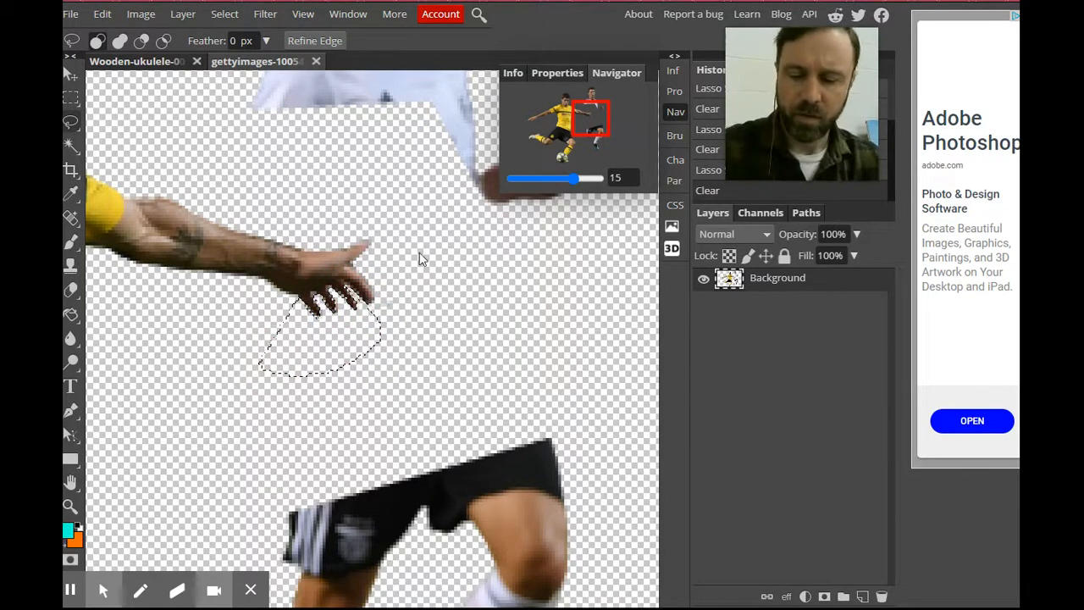
key(ctrl+d)
Lasso all remaining parts of the white-shirted player, delete them, and clear the selection
drag(575, 184, 563, 190)
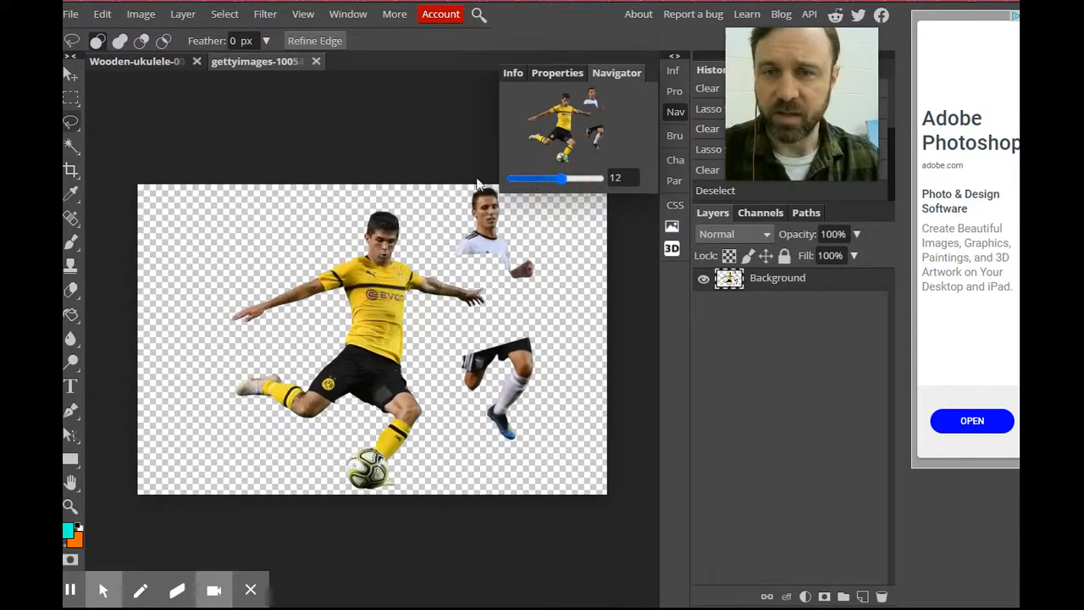
mouse_move(460, 188)
mouse_down()
mouse_move(425, 237)
mouse_move(501, 301)
mouse_move(458, 351)
mouse_move(475, 414)
mouse_move(504, 449)
mouse_move(585, 371)
mouse_move(592, 290)
mouse_move(566, 212)
mouse_move(462, 158)
mouse_up()
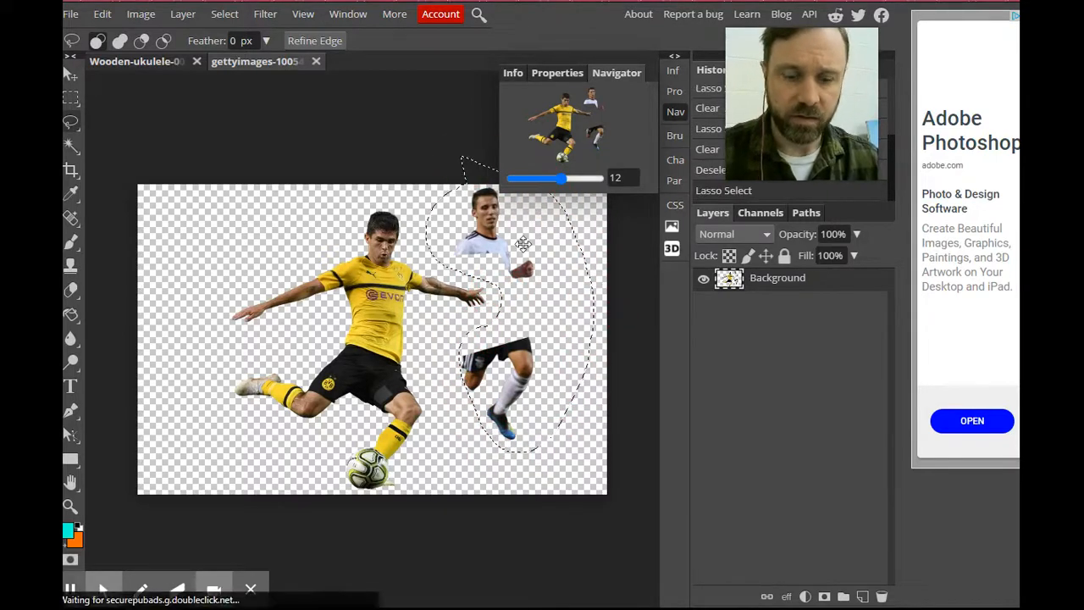
key(Delete)
key(ctrl+d)
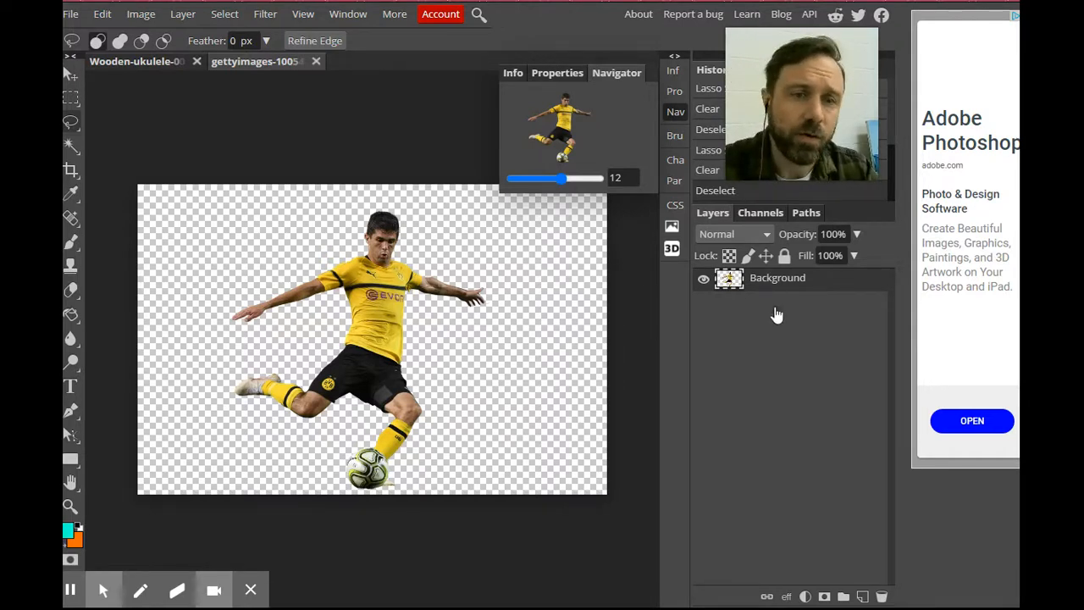
Add a new empty layer above the player image and make the Background layer active again
click(862, 598)
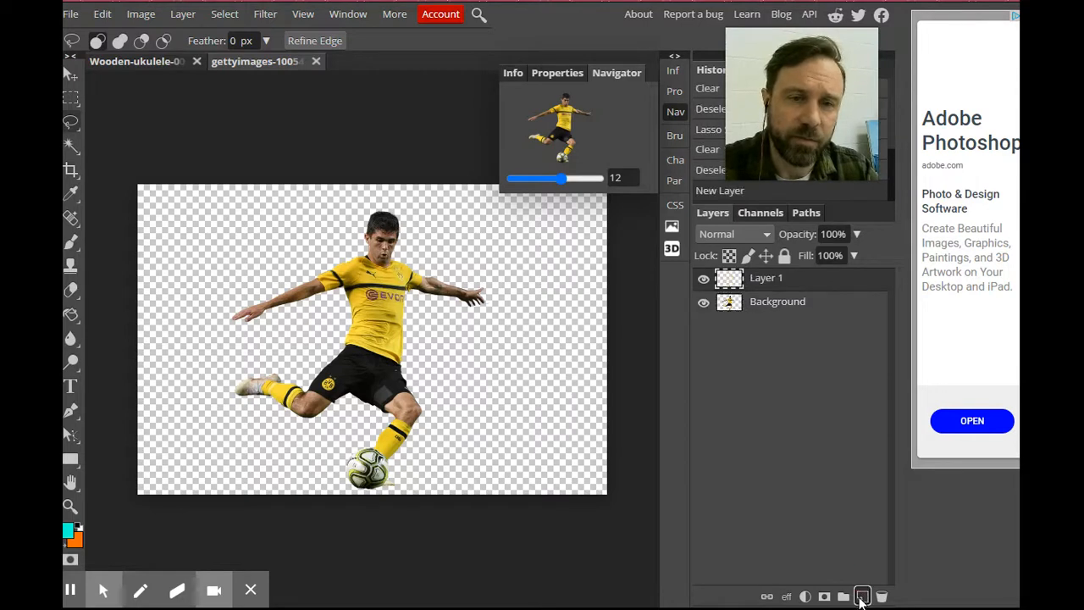
double_click(761, 303)
click(809, 331)
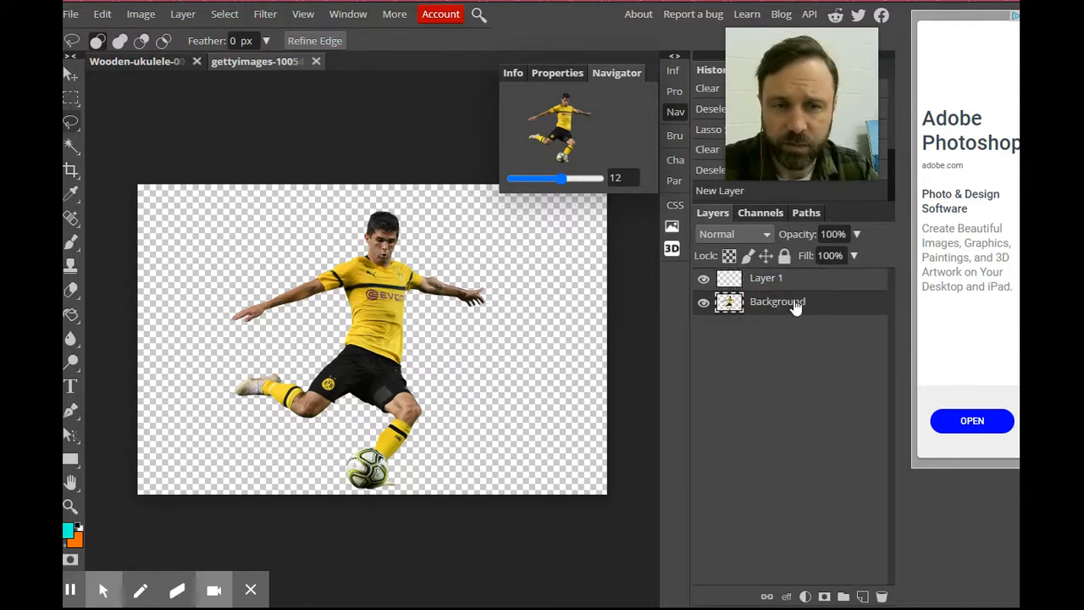
Select the transparent area around the yellow-shirted player on the Background layer with the Magic Wand
click(71, 149)
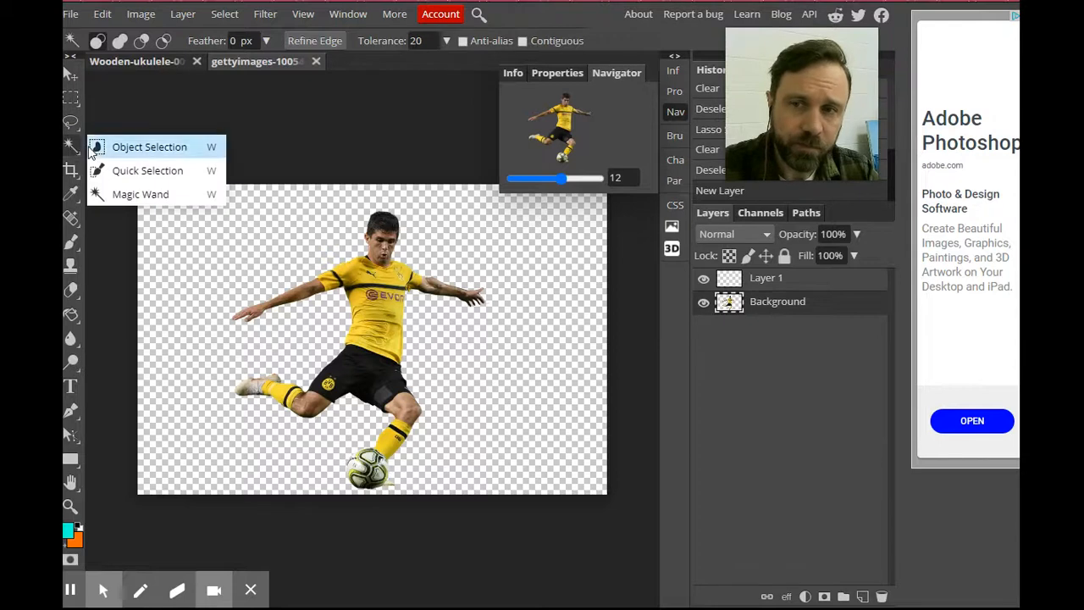
click(131, 195)
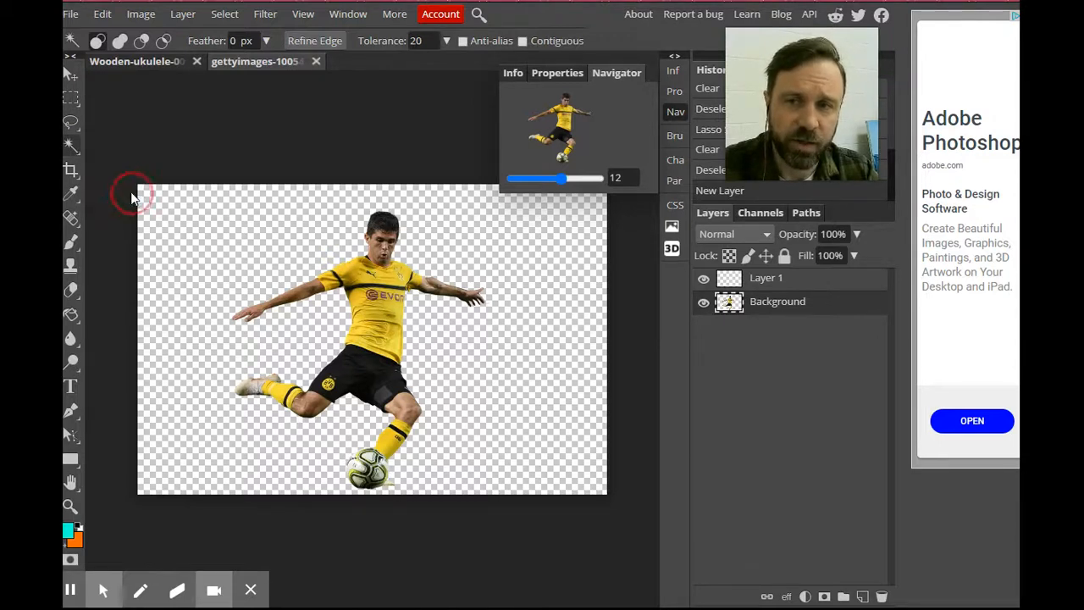
click(254, 219)
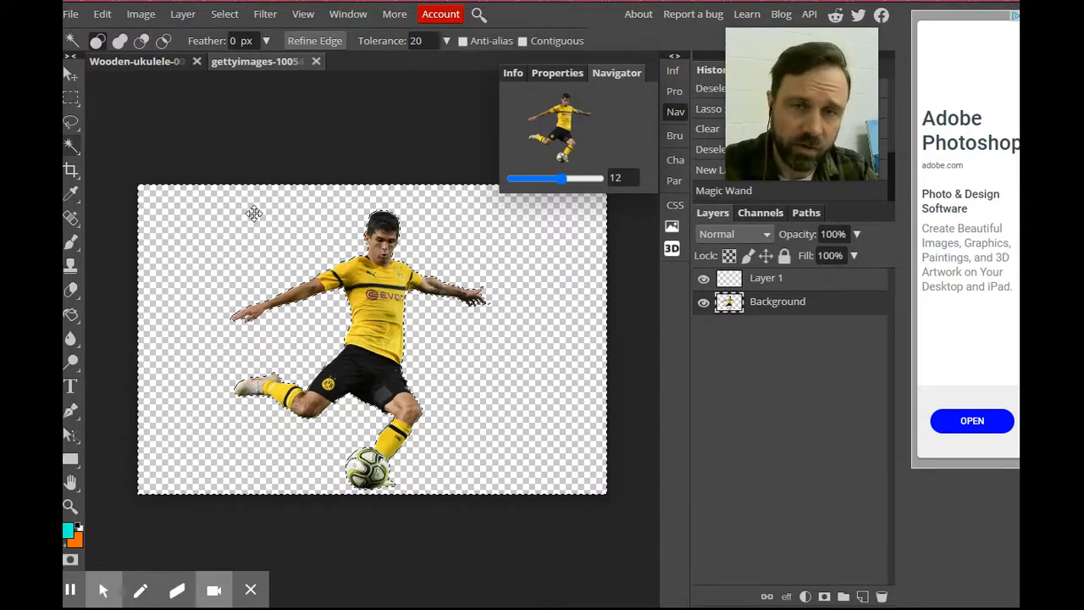
Rename the new empty layer above the Background as "white"
click(784, 289)
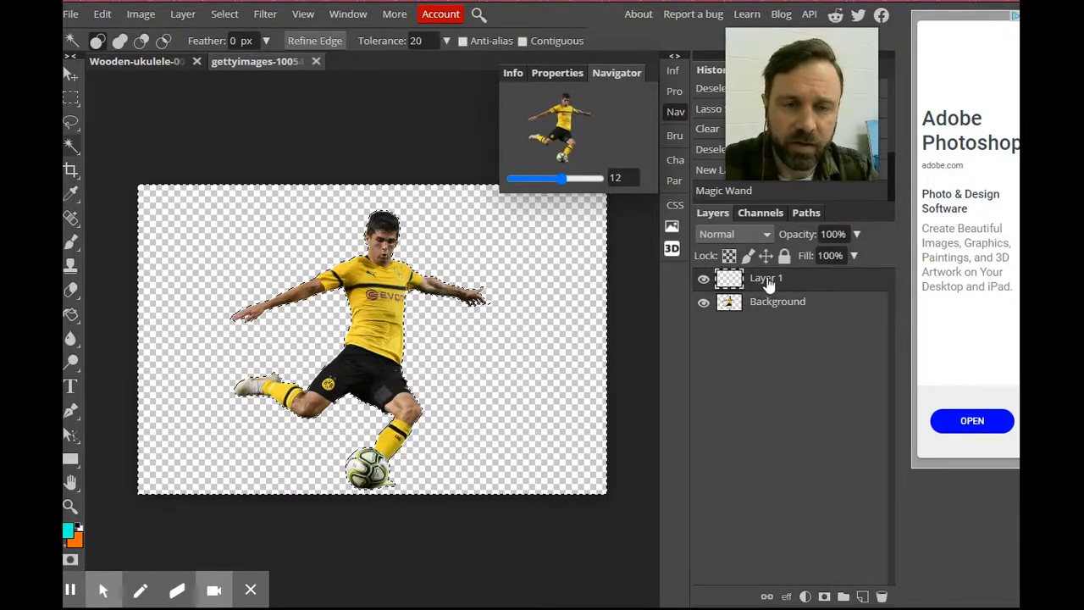
double_click(768, 280)
text(white)
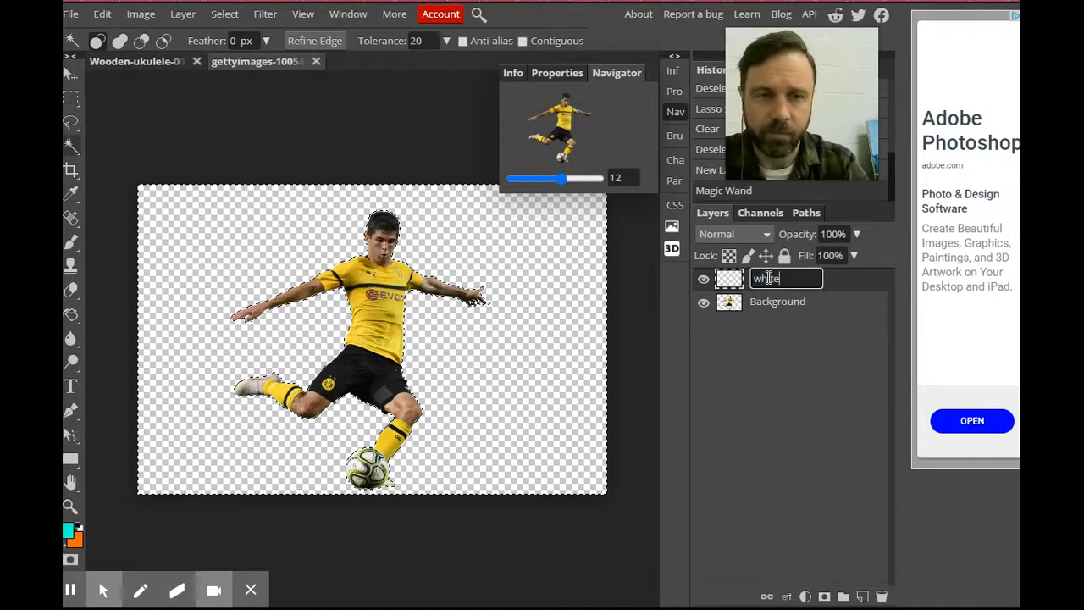
Fill the selected area around the player with white (ffffff) on the white layer using the Paint Bucket, and clear the selection
click(73, 315)
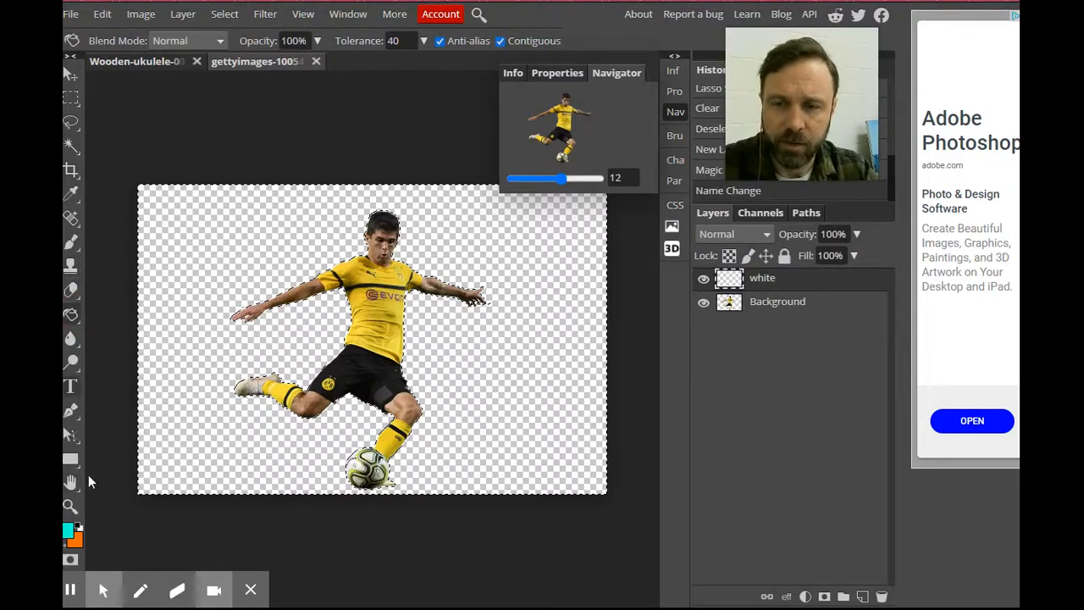
click(67, 531)
drag(243, 321, 130, 112)
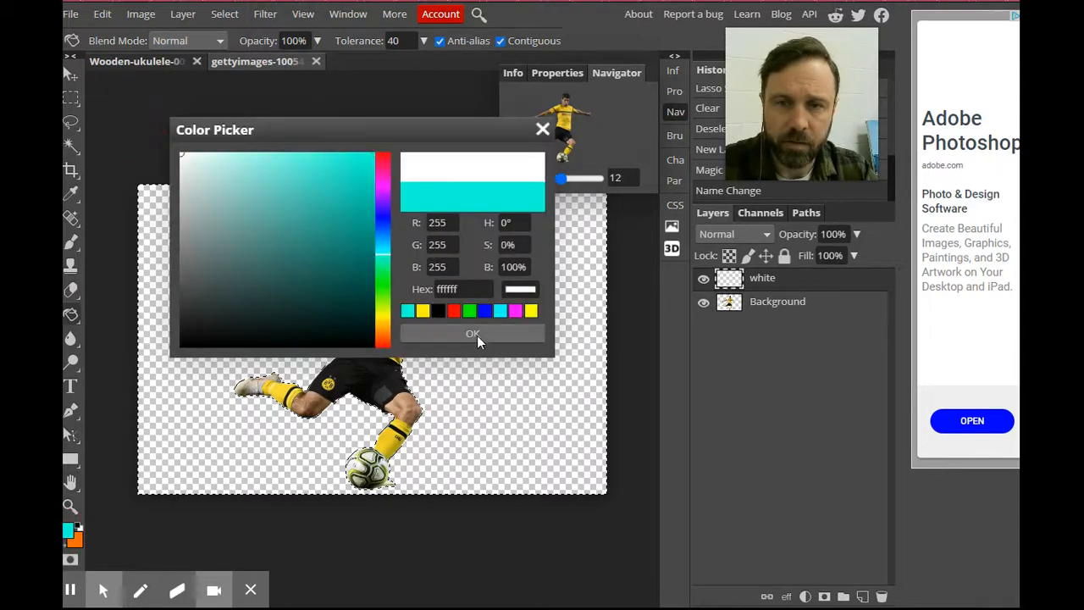
click(474, 333)
click(211, 242)
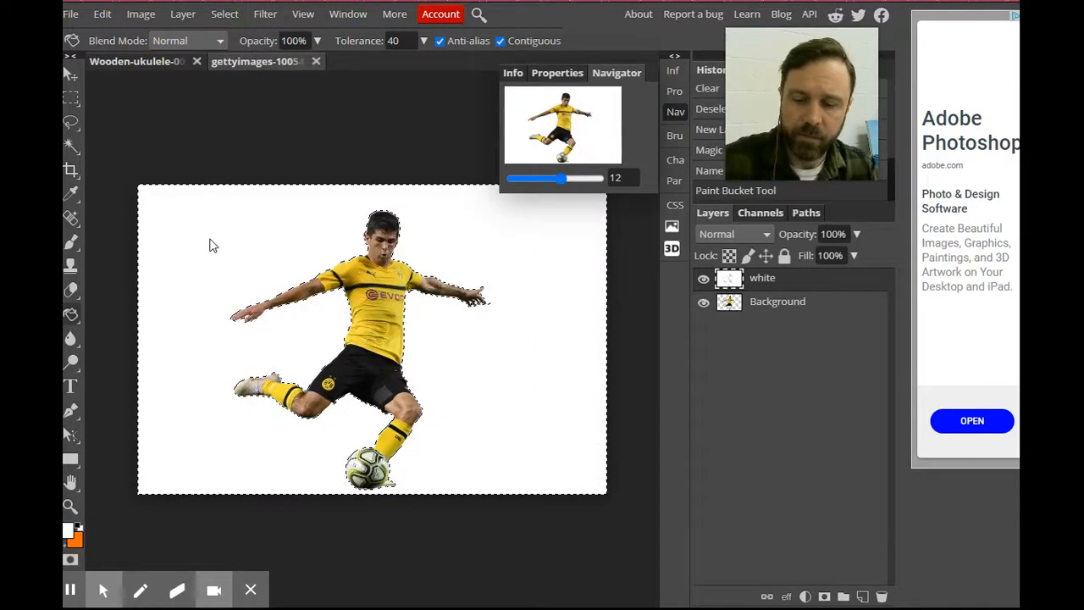
key(ctrl+d)
Hide the Background layer and add a new empty layer directly beneath the white layer
click(703, 305)
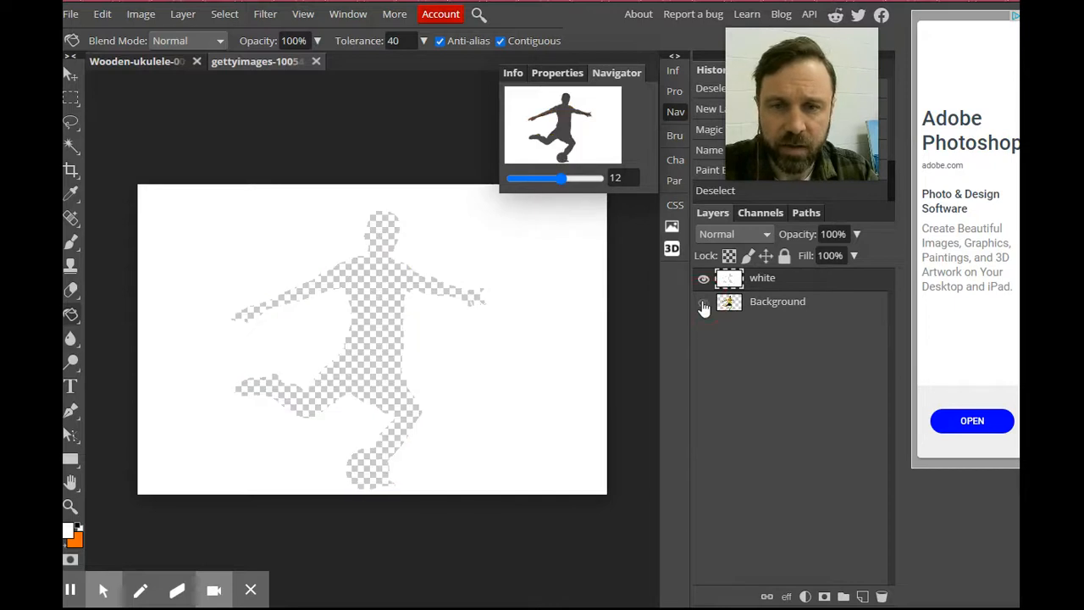
click(703, 305)
click(704, 305)
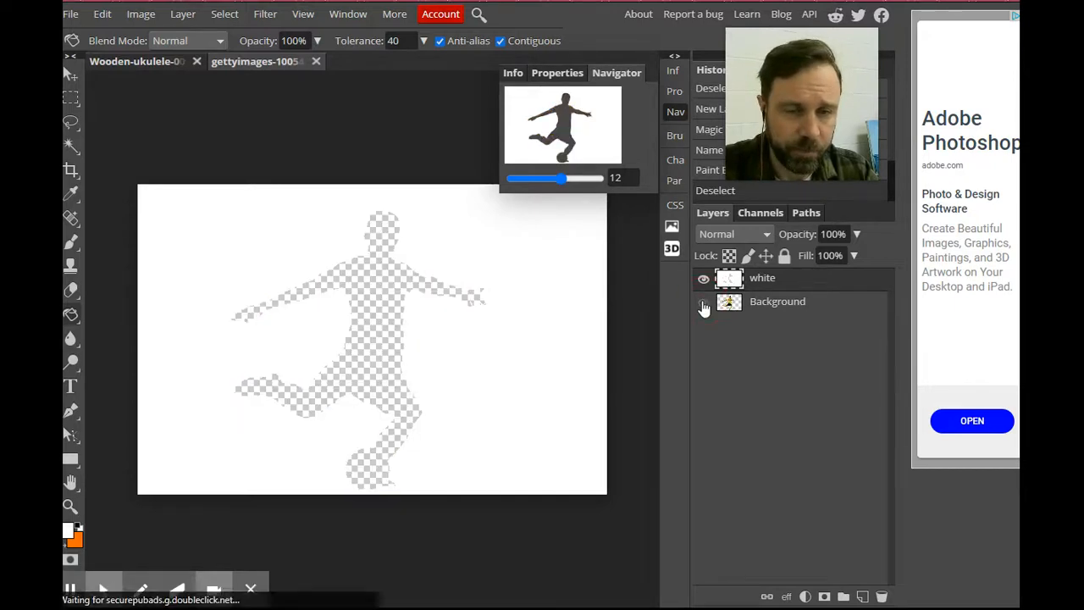
click(864, 598)
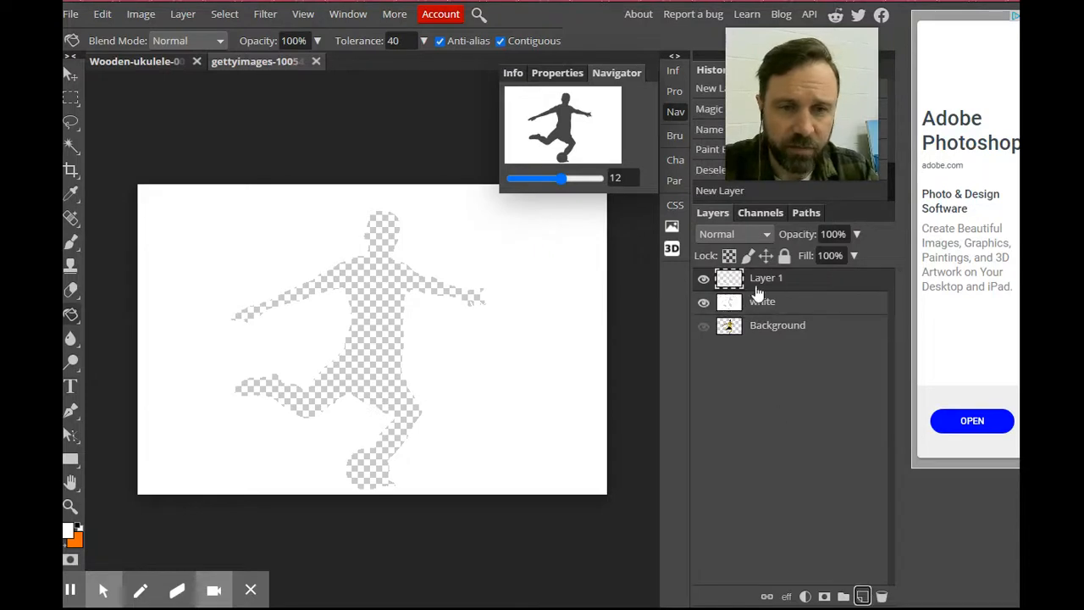
drag(775, 282, 766, 303)
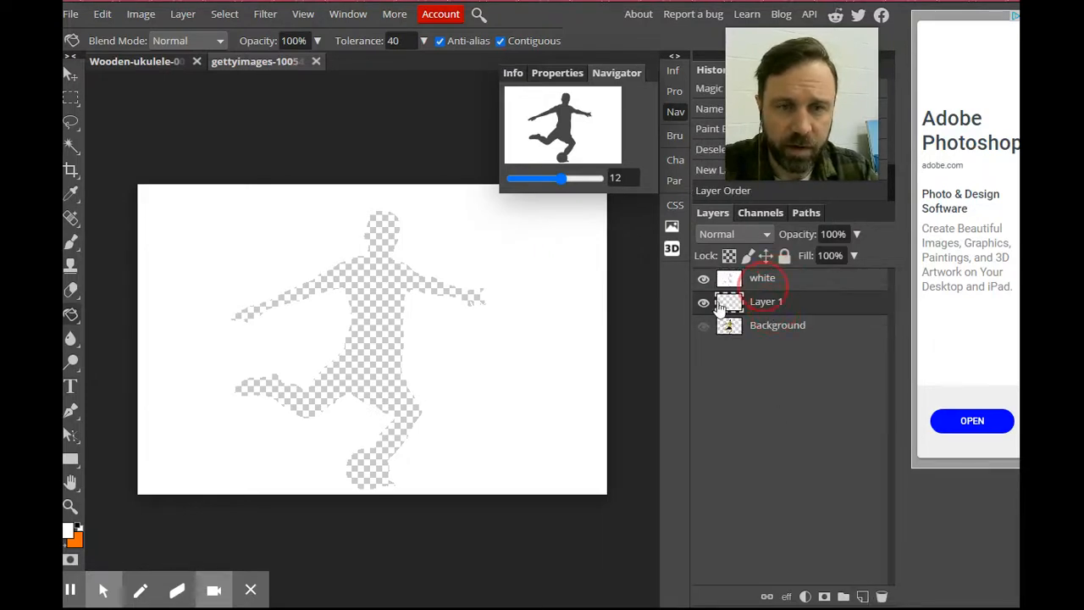
Set the foreground colour to black (000000) and fill the new layer beneath the white one with the Paint Bucket
click(68, 530)
drag(271, 261, 375, 363)
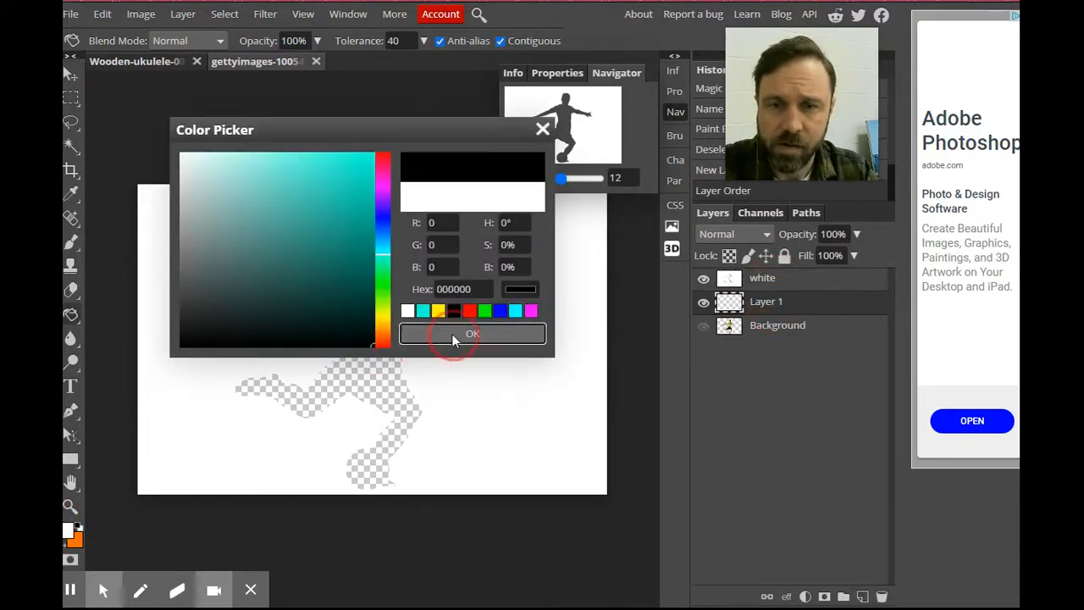
click(452, 334)
click(286, 281)
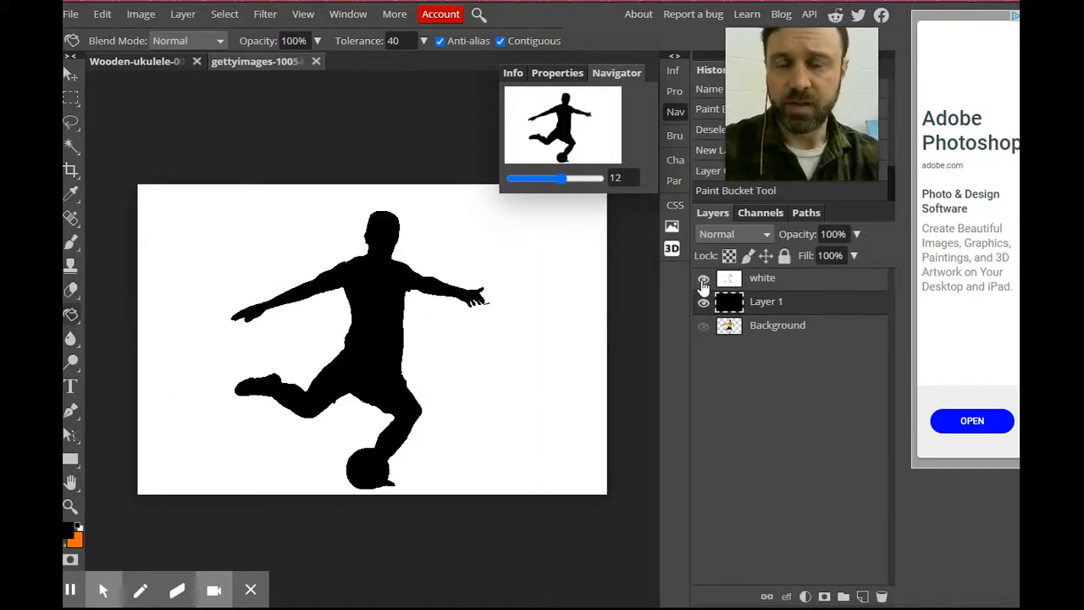
Toggle the visibility of the white, black and Background layers to compare what each contributes to the silhouette
click(704, 281)
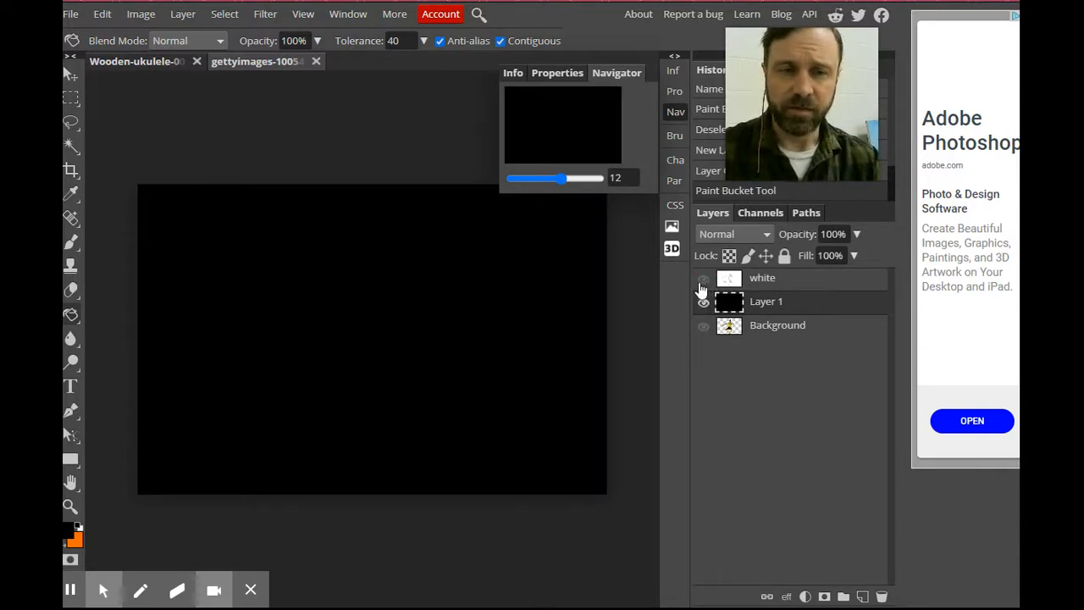
click(704, 279)
click(703, 304)
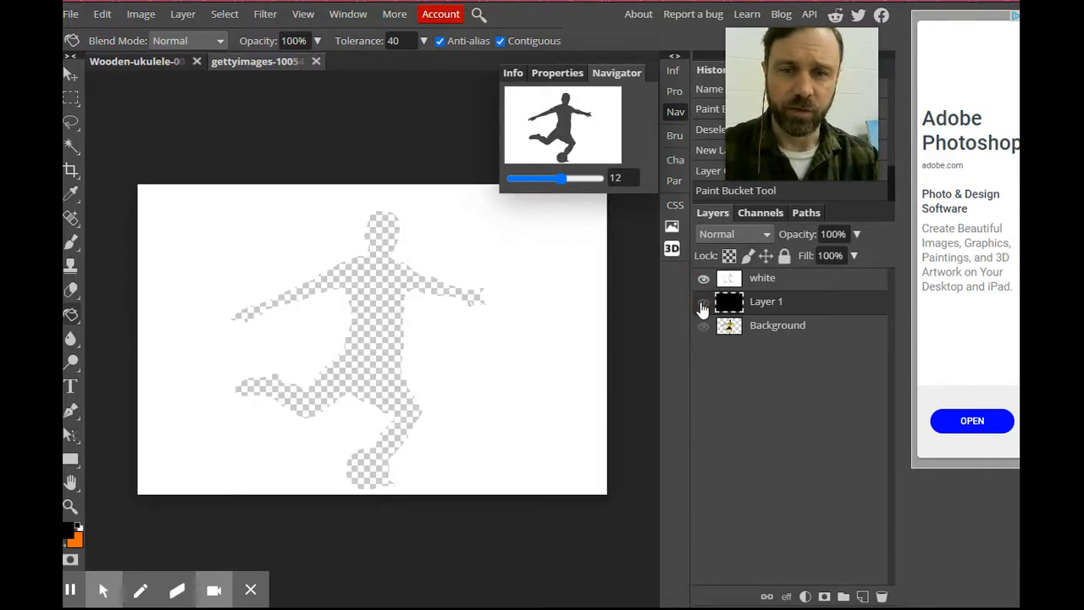
click(703, 327)
click(703, 327)
click(703, 327)
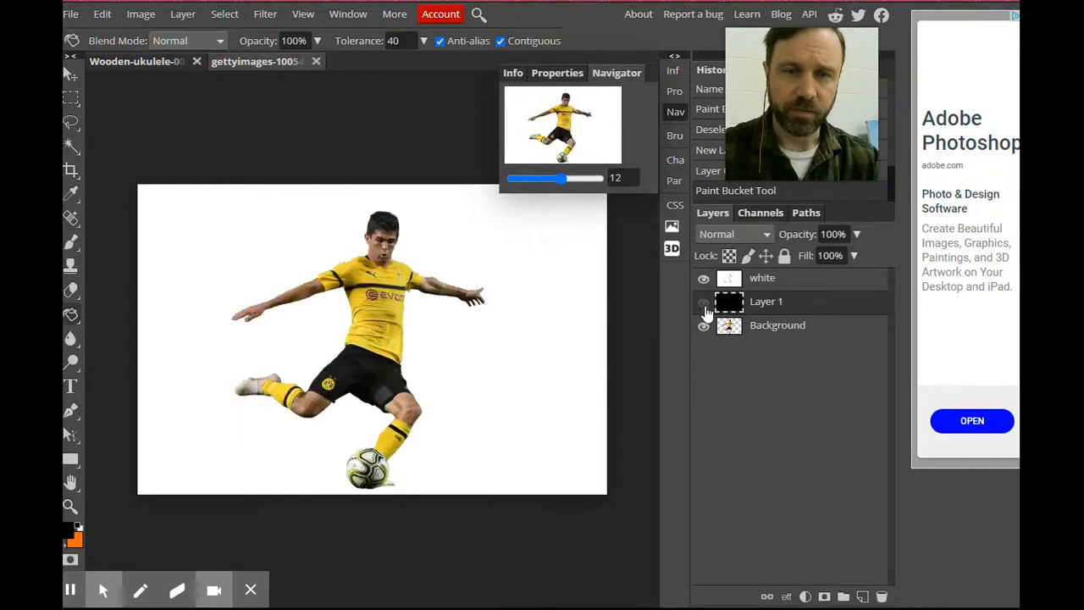
click(704, 304)
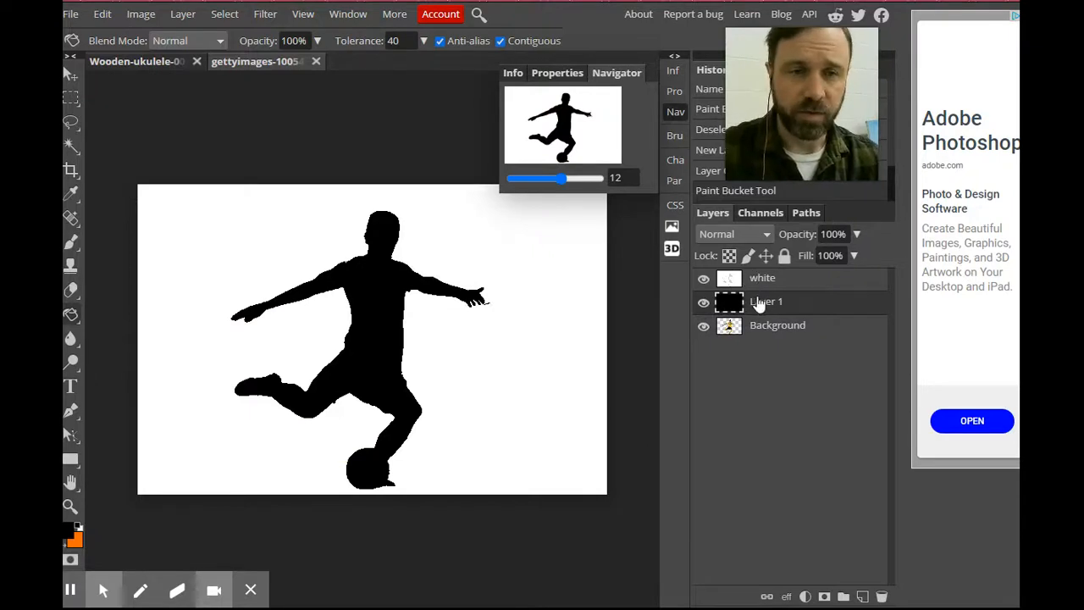
Delete the black-filled layer between the white layer and the Background
click(763, 282)
click(704, 302)
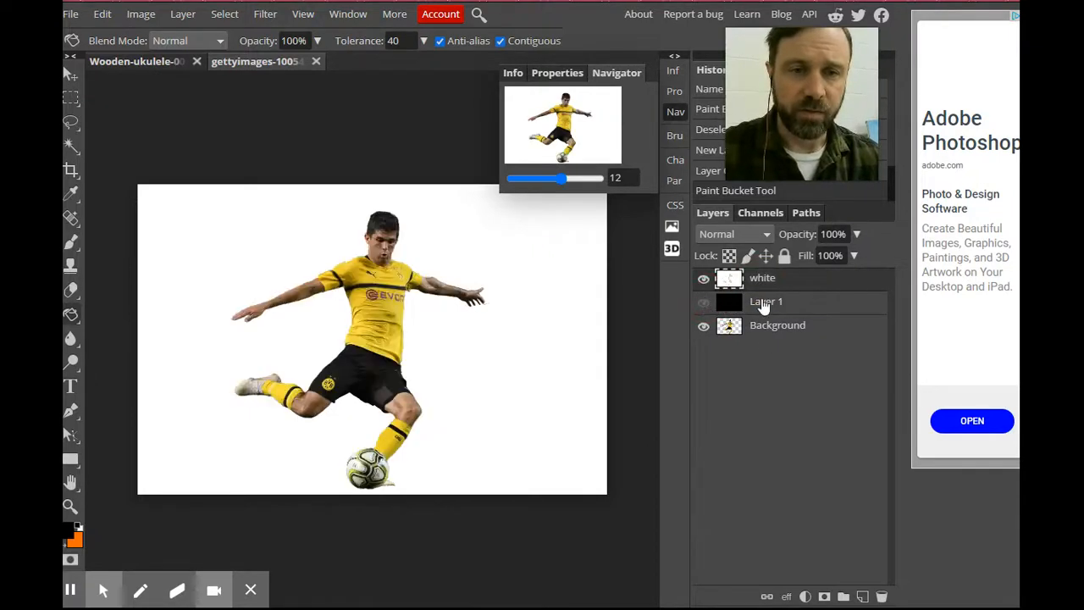
click(765, 303)
click(881, 597)
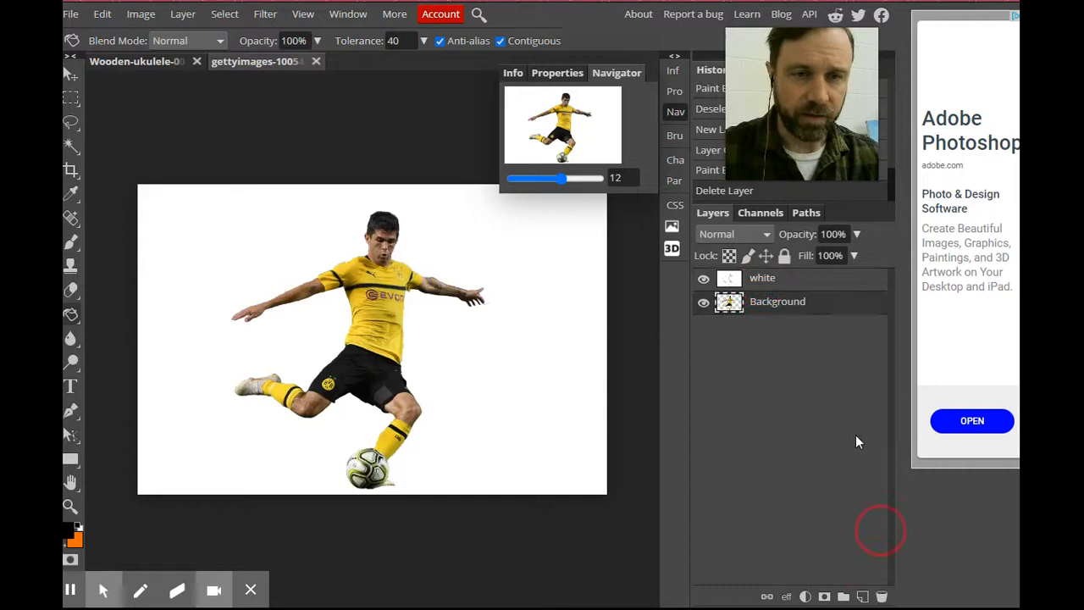
Hide the Background layer and select the player-shaped transparent area of the white layer with the Magic Wand
click(765, 279)
click(704, 302)
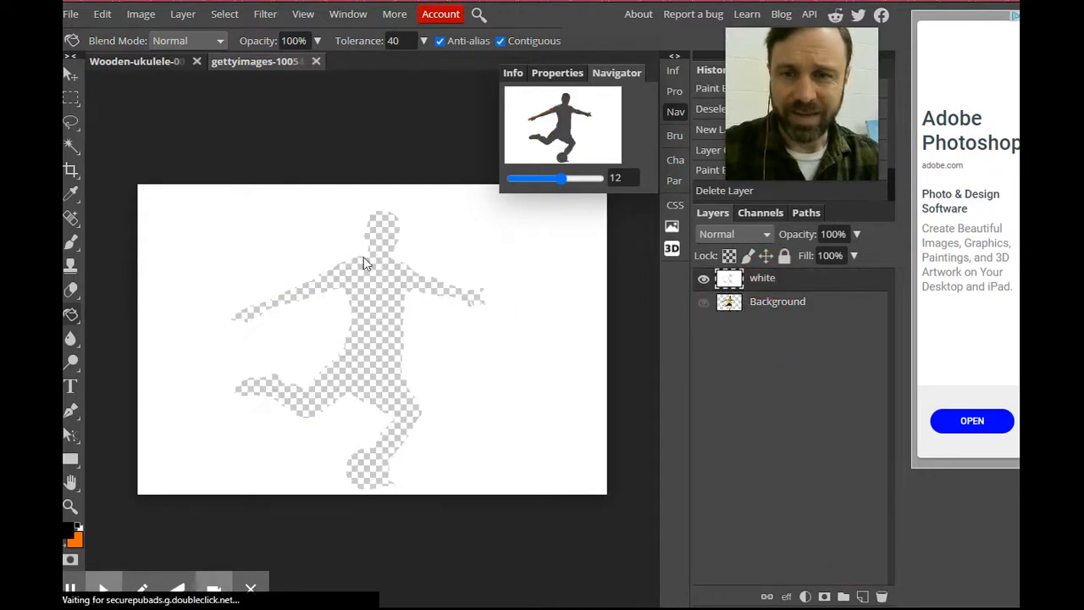
click(72, 146)
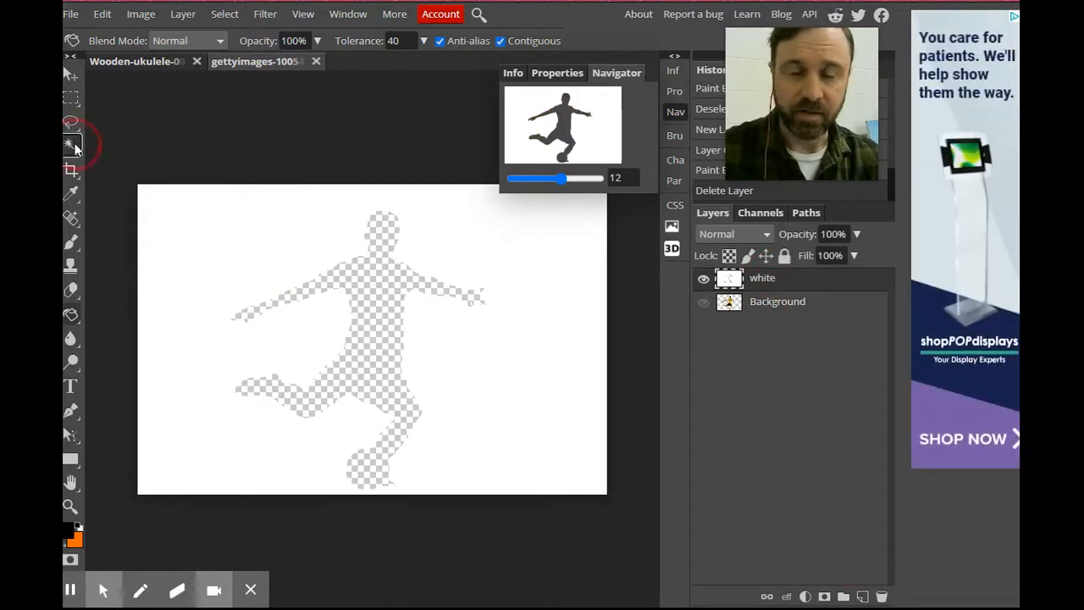
click(383, 288)
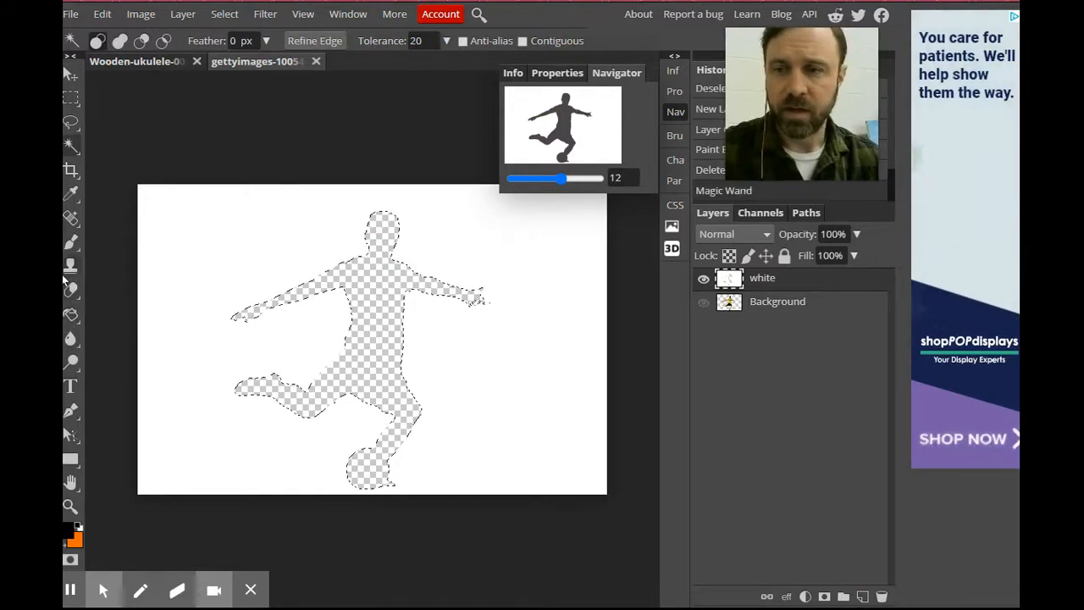
Fill the selected player shape with black on the white layer using the Paint Bucket, and clear the selection
click(71, 314)
click(381, 286)
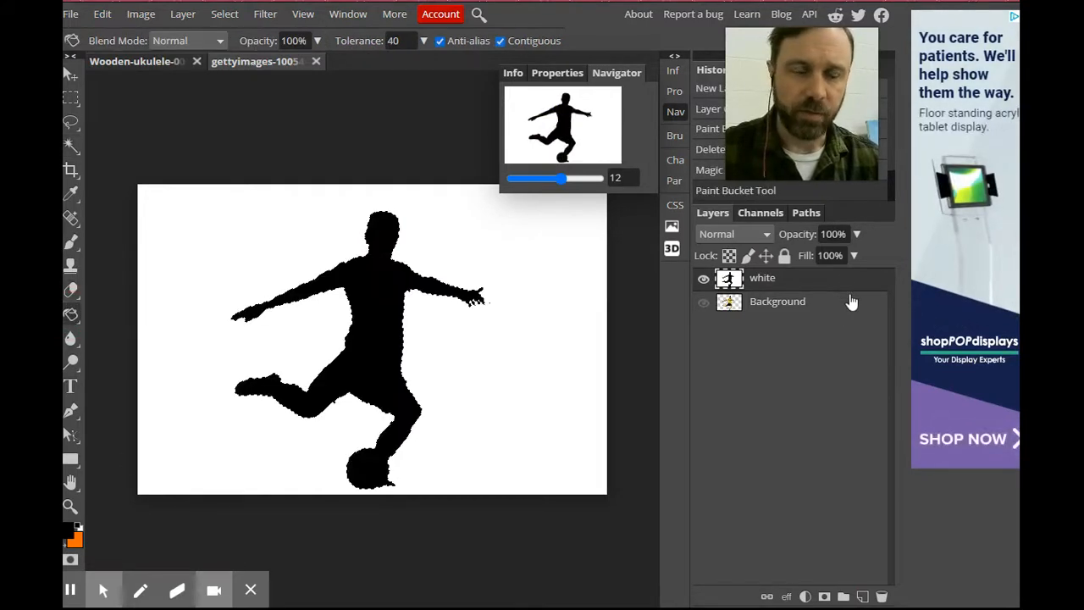
key(ctrl+d)
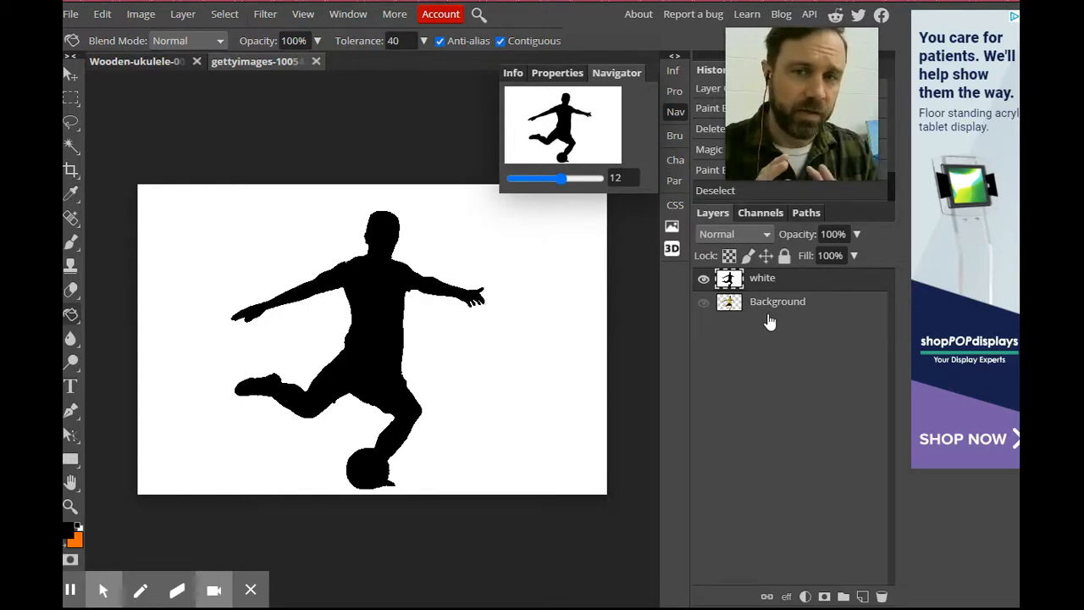
Switch to the Wooden-ukulele document and select the transparent area around the ukulele on its Background layer with the Magic Wand
click(131, 61)
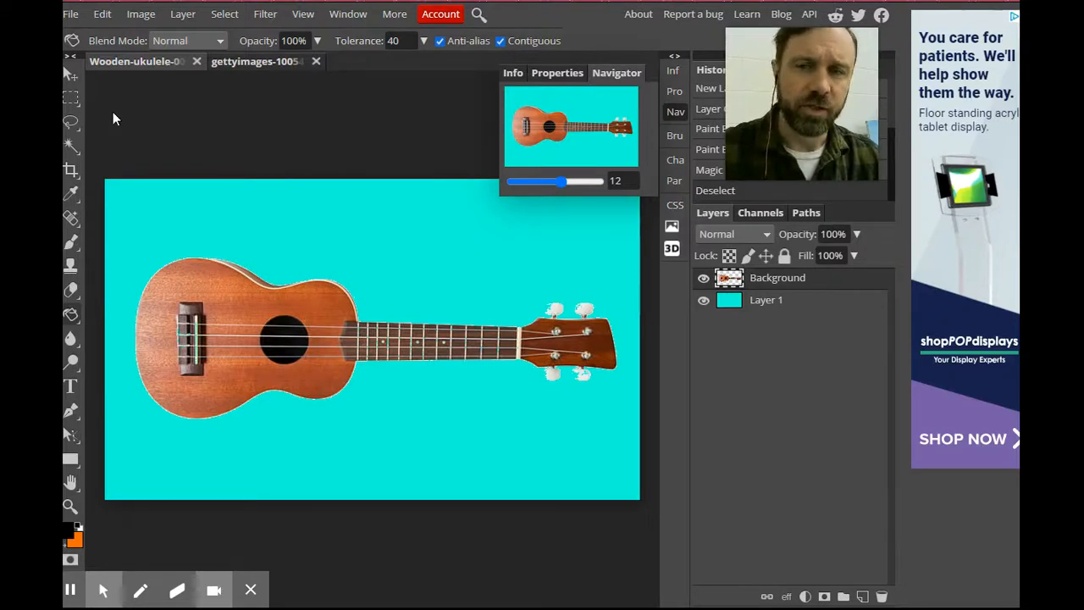
click(71, 146)
click(410, 241)
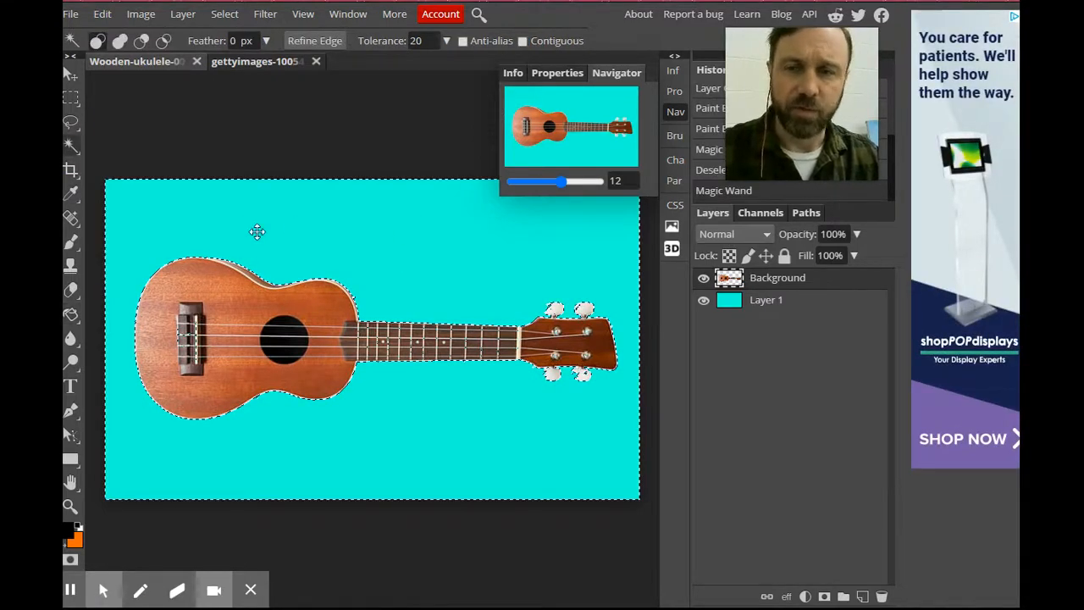
Add a new layer above the ukulele and fill the selected surroundings with black using the Paint Bucket
click(73, 316)
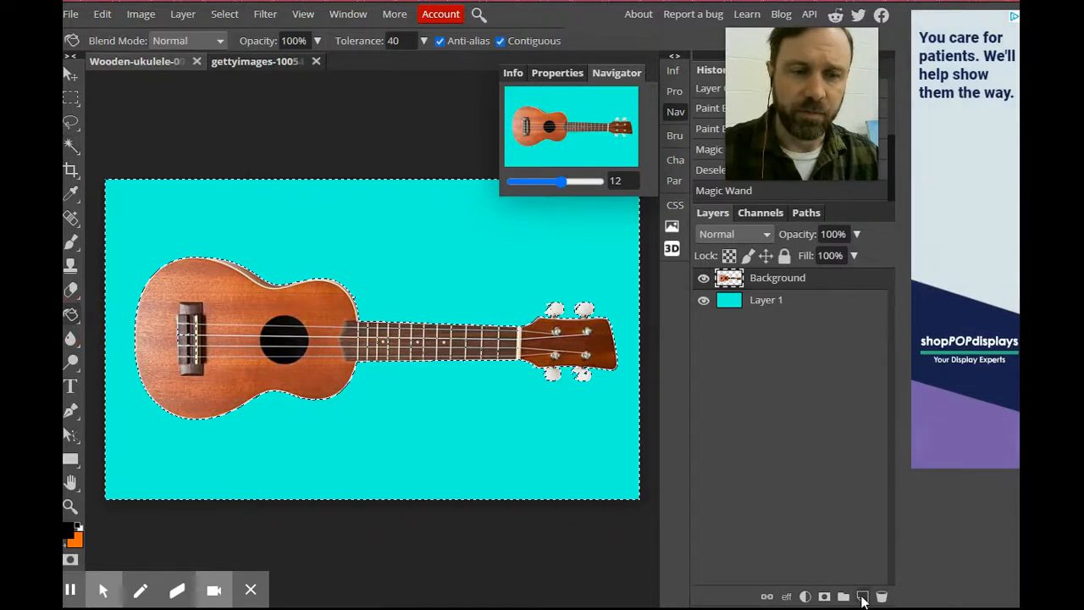
click(863, 597)
click(515, 278)
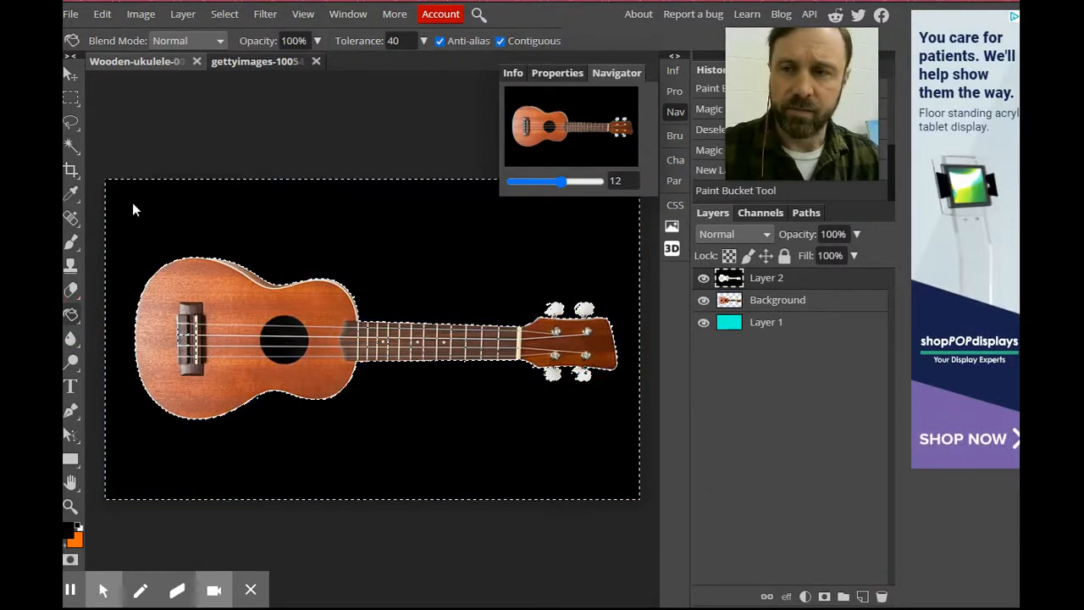
Set the foreground colour to white (ffffff) and refill the selected area around the ukulele on the new layer
click(67, 530)
click(182, 154)
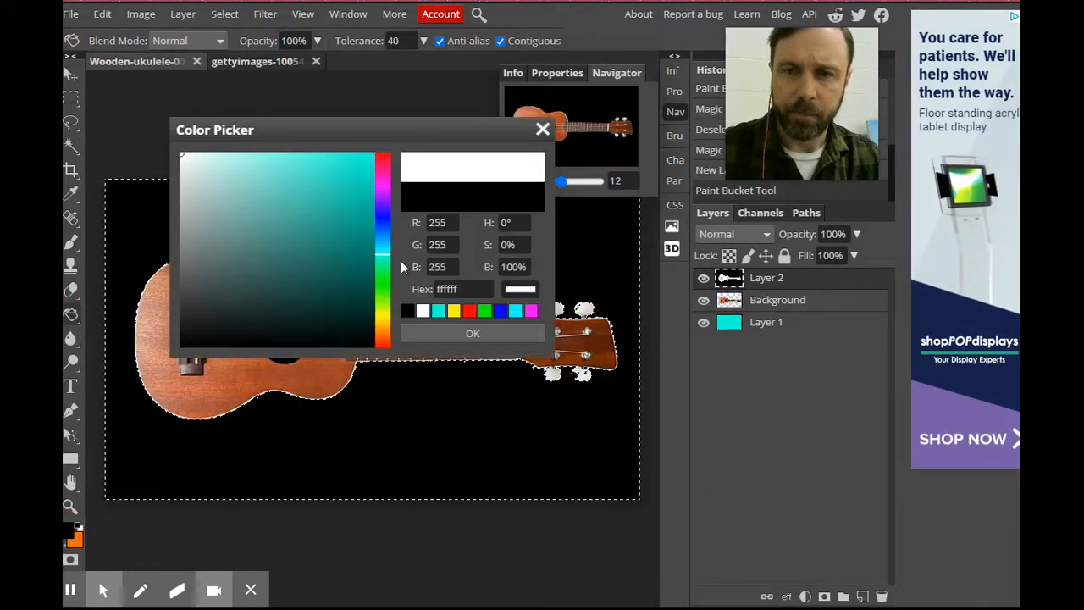
click(473, 333)
click(479, 258)
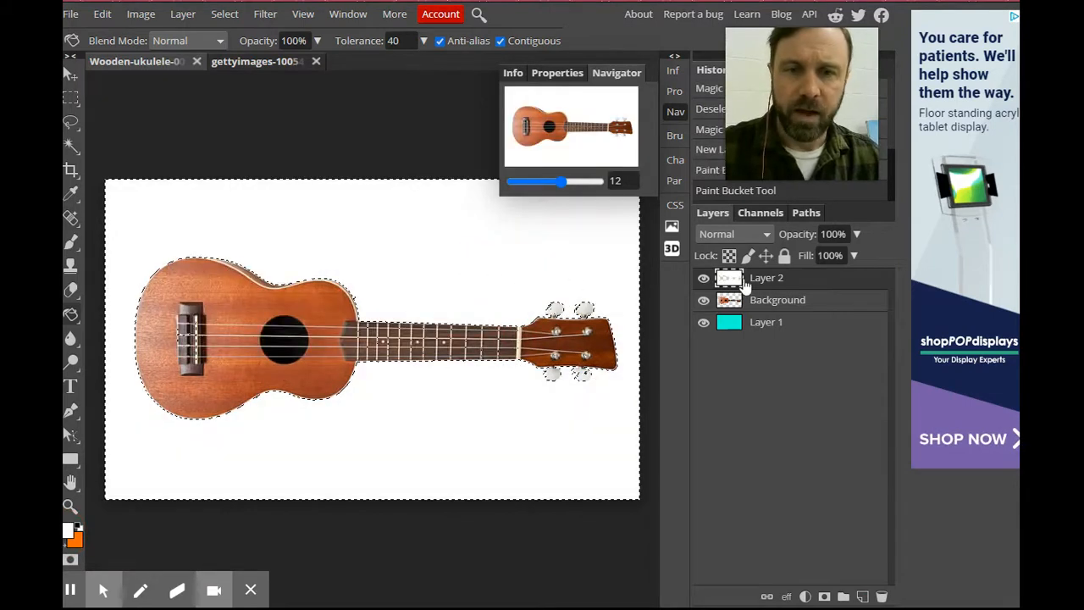
Fill the Magic Wand-selected ukulele shape on the white-filled layer with black using the Paint Bucket, and clear the selection
click(73, 148)
click(274, 333)
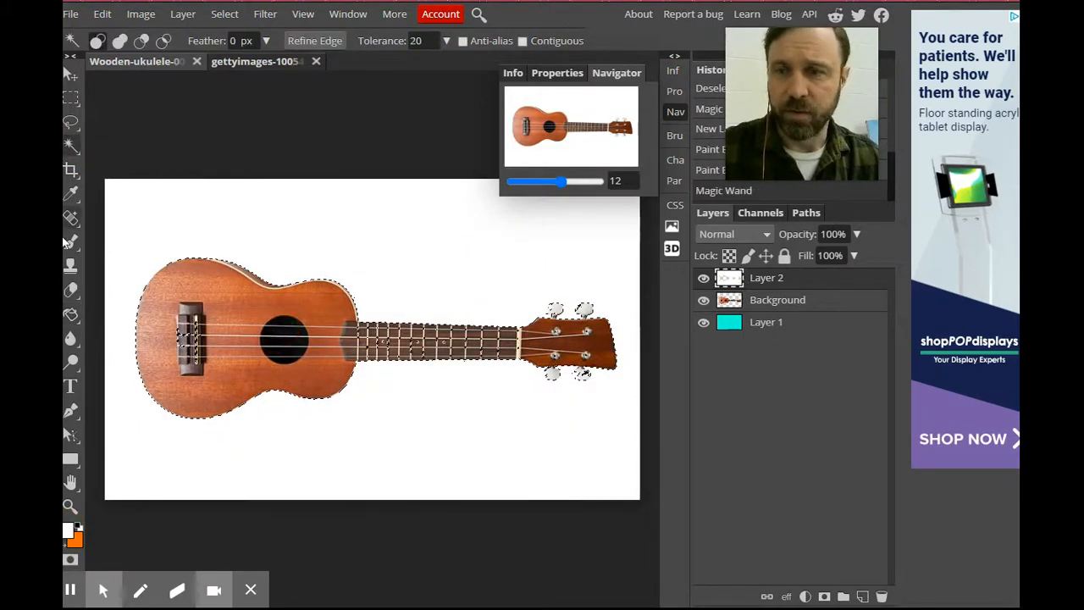
click(71, 314)
click(69, 530)
drag(348, 317, 381, 356)
click(433, 331)
click(295, 335)
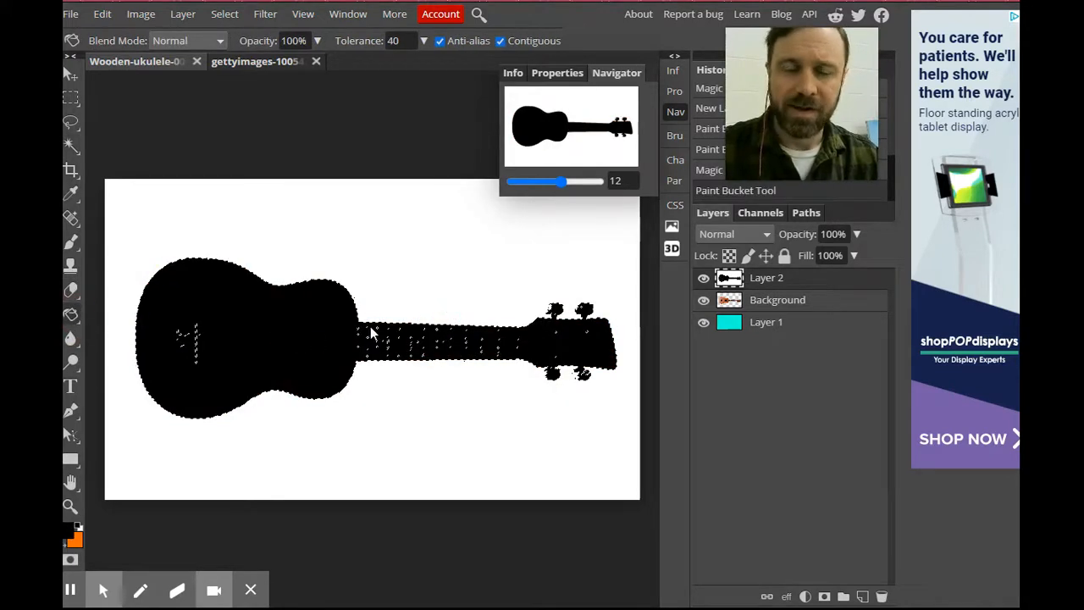
key(ctrl+d)
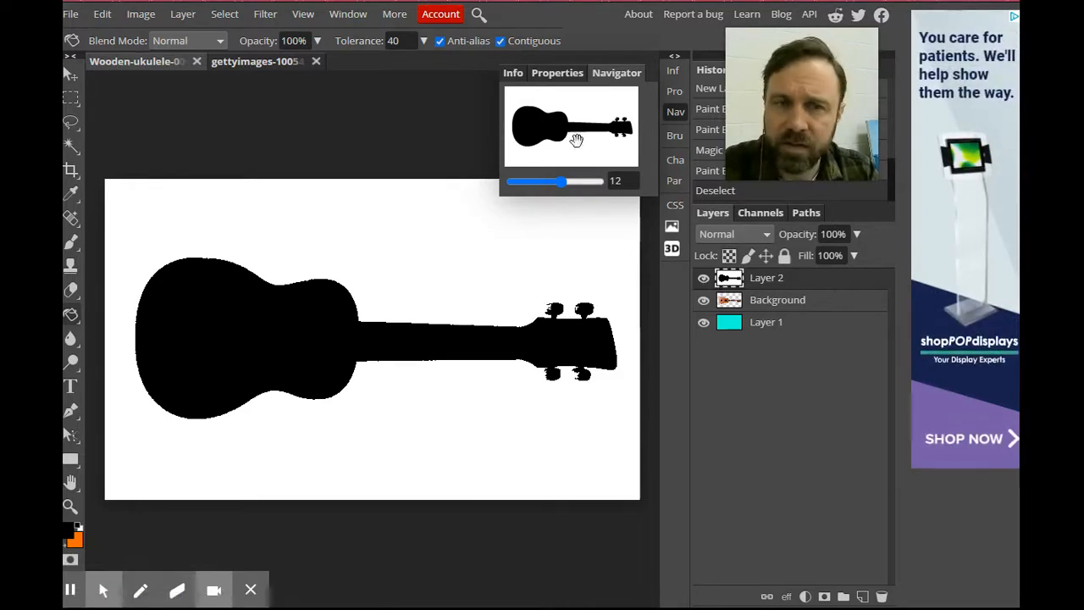
Step the history back to before the ukulele's black fill, and add a new empty layer directly above the Background layer
click(708, 171)
click(708, 153)
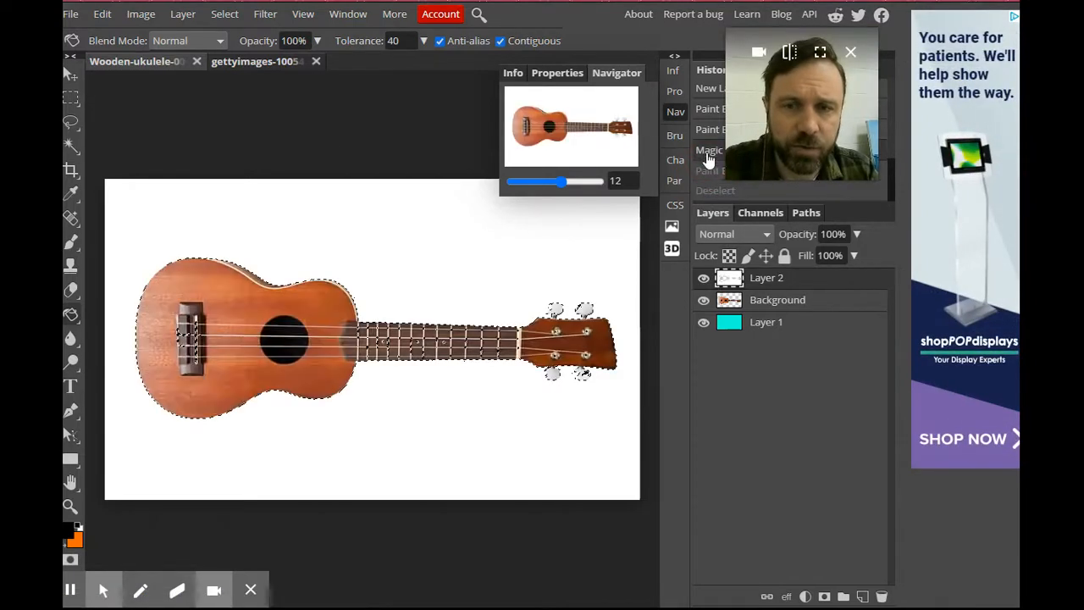
click(767, 298)
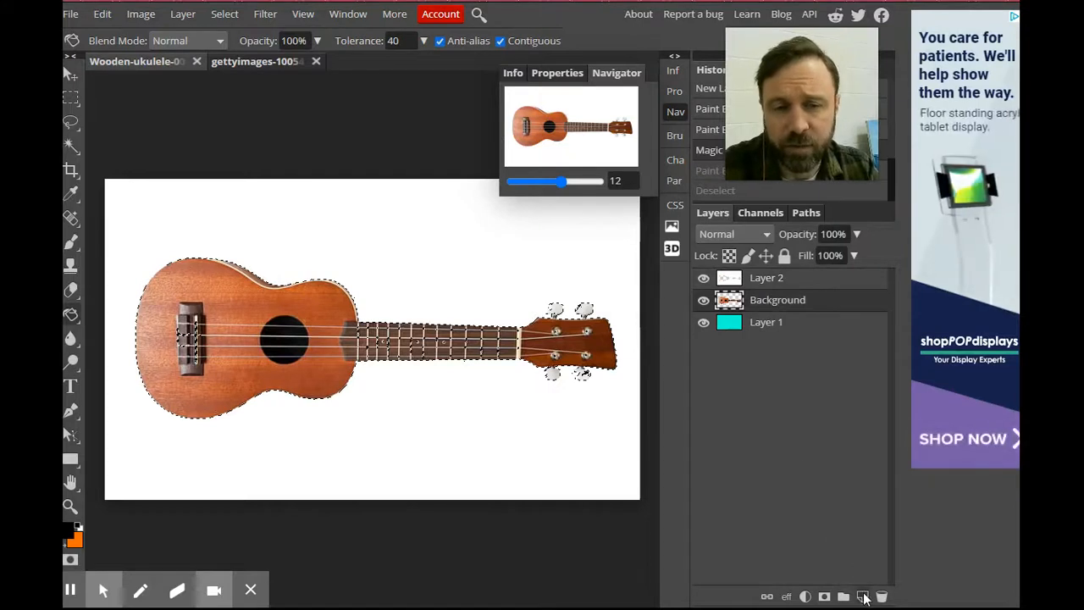
click(863, 596)
Make the ukulele's Background layer active and use the Magic Wand on the transparent area around the instrument
click(767, 321)
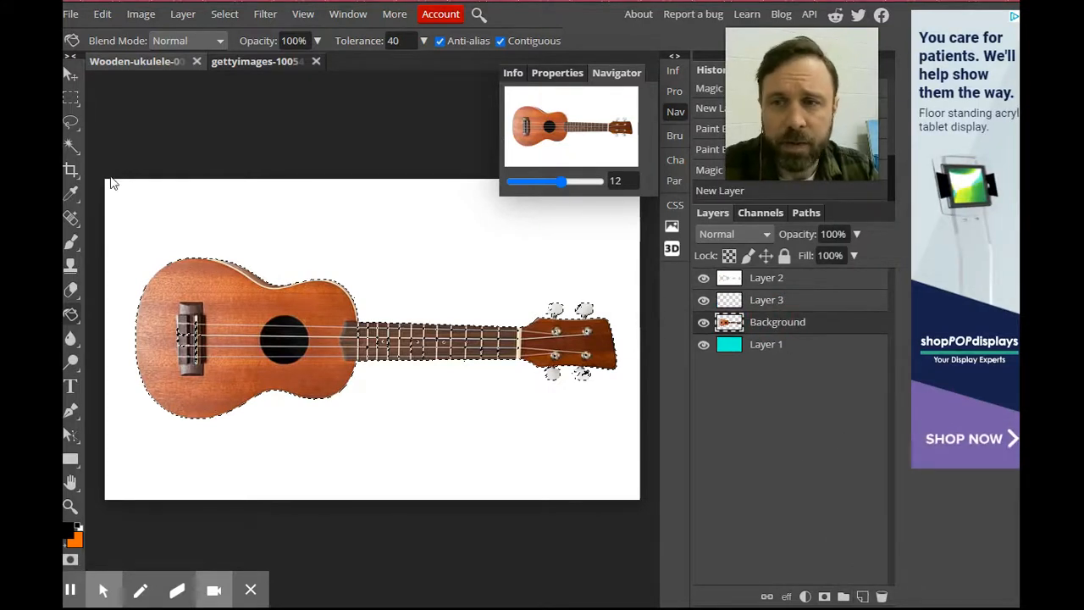
click(72, 145)
click(395, 245)
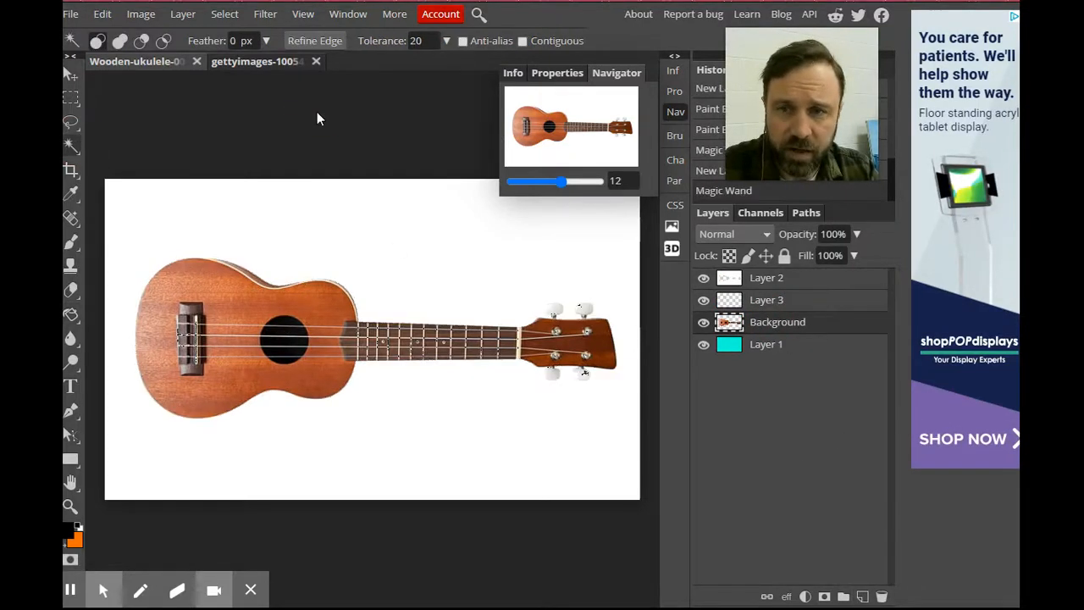
Select the ukulele's dark sound hole with the Magic Wand and fill it with white (ffffff) on Layer 2 using the Paint Bucket
click(298, 340)
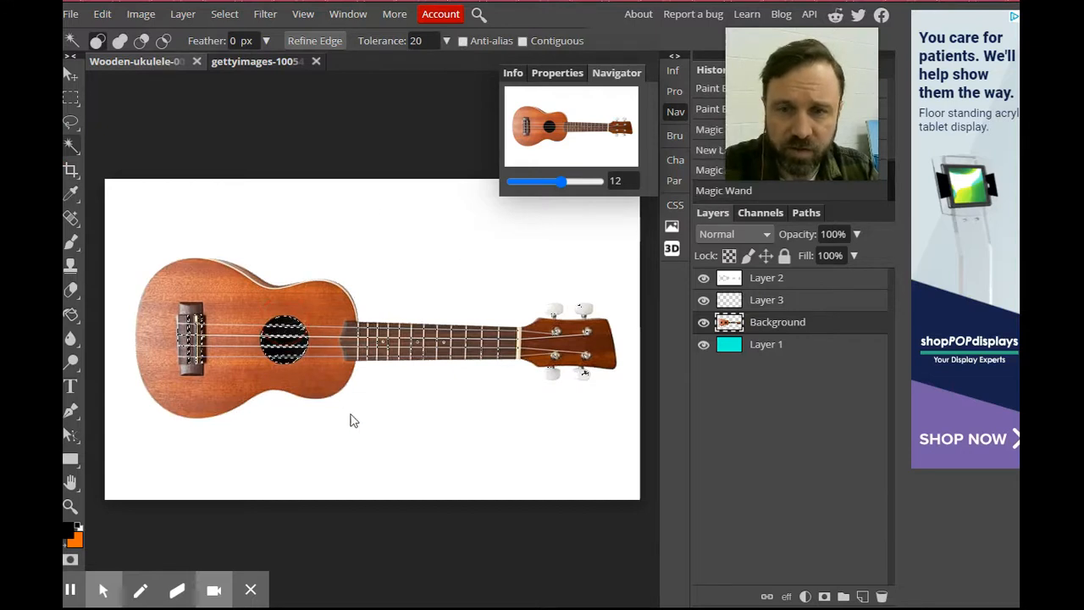
click(765, 303)
click(767, 280)
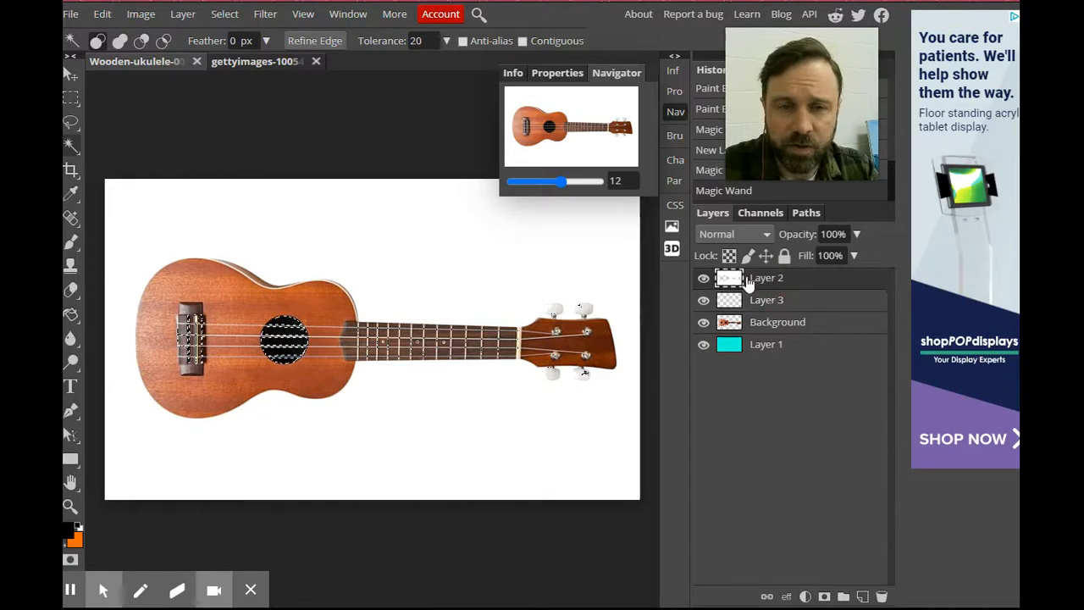
click(70, 316)
click(69, 531)
drag(200, 174, 94, 111)
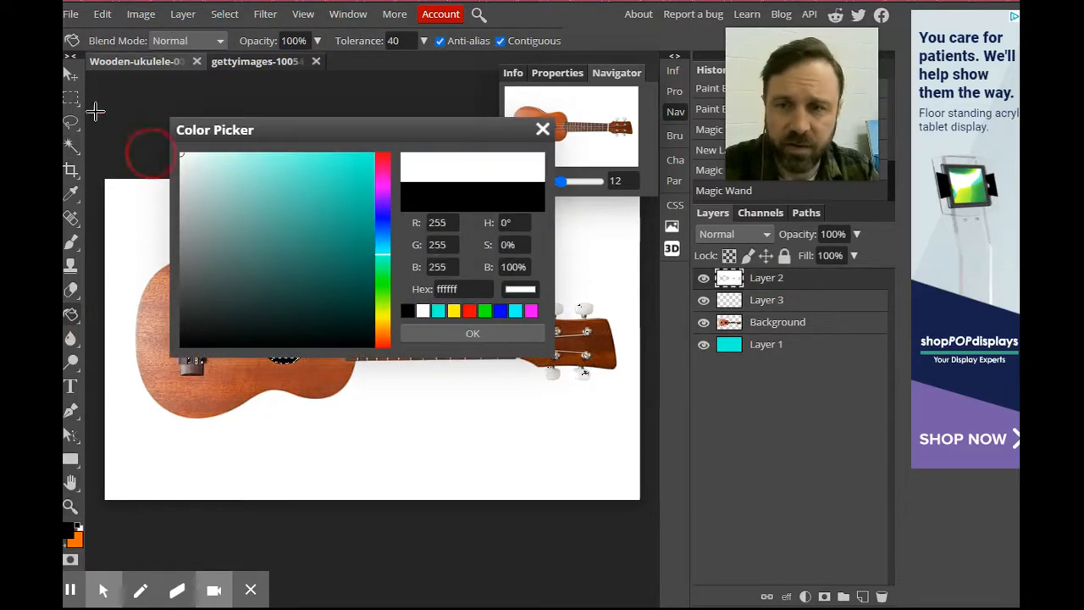
click(470, 333)
click(292, 328)
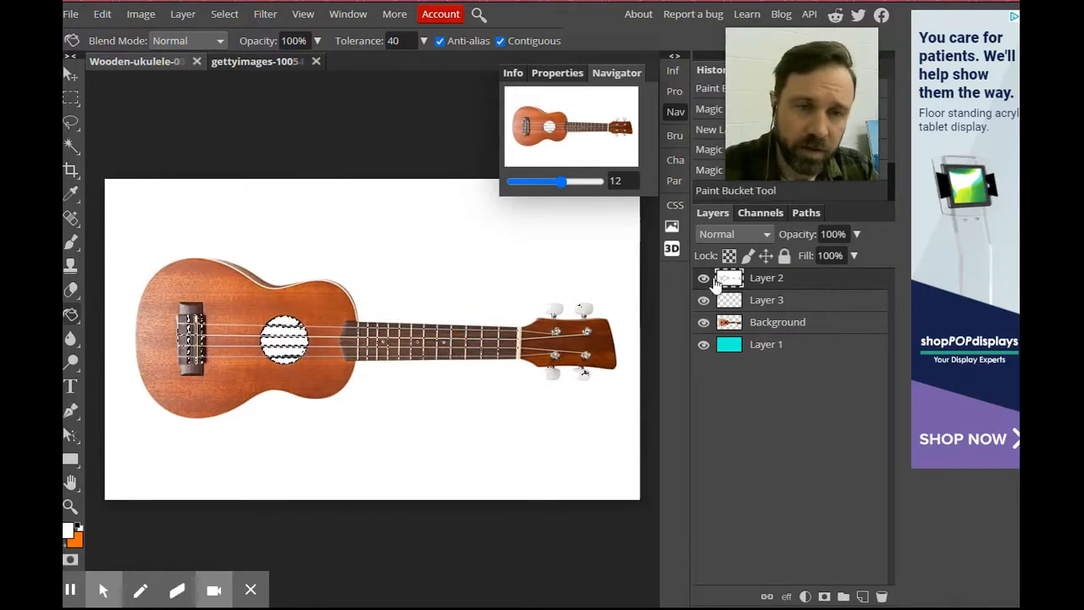
Hide Layer 3 and the Background layer, leaving Layer 2 and Layer 1 visible
click(754, 305)
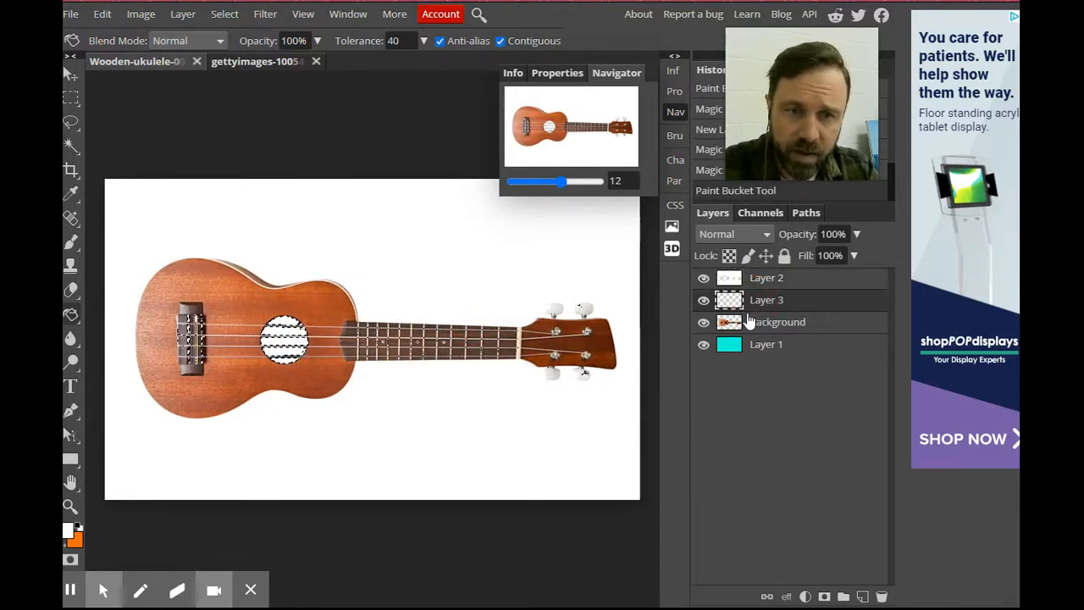
click(703, 301)
click(703, 322)
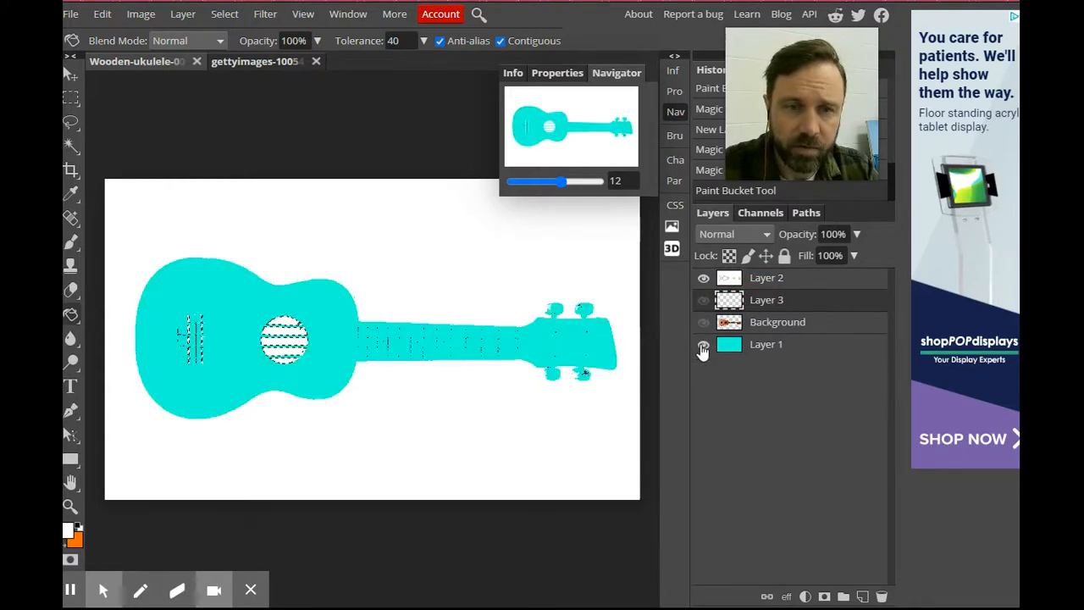
click(703, 345)
click(702, 345)
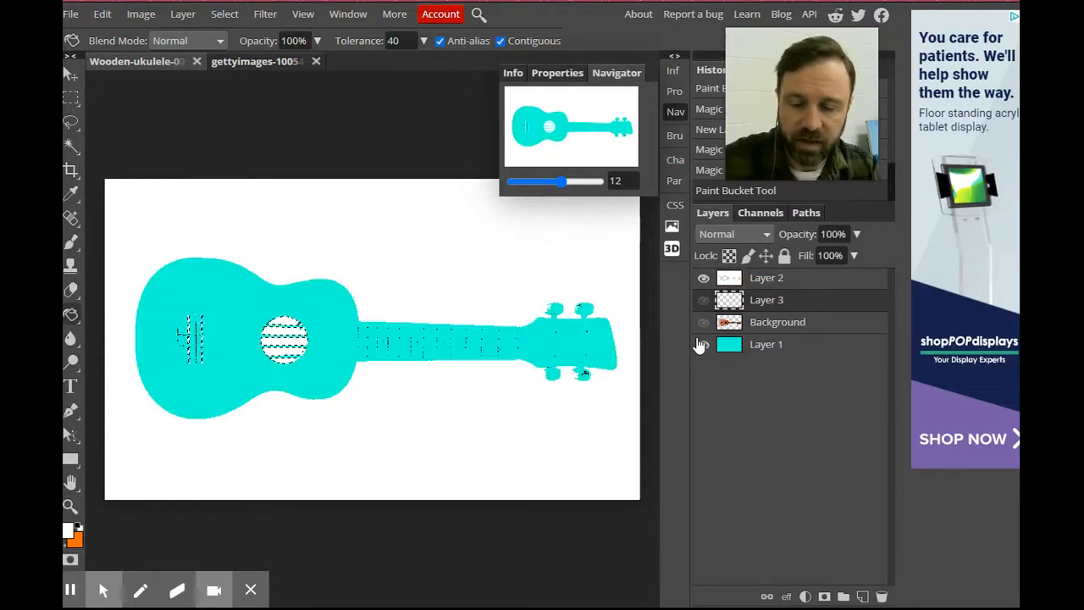
Clear the selection, fill Layer 1 with black (000000) using the Paint Bucket, and deselect again
click(763, 345)
key(ctrl+d)
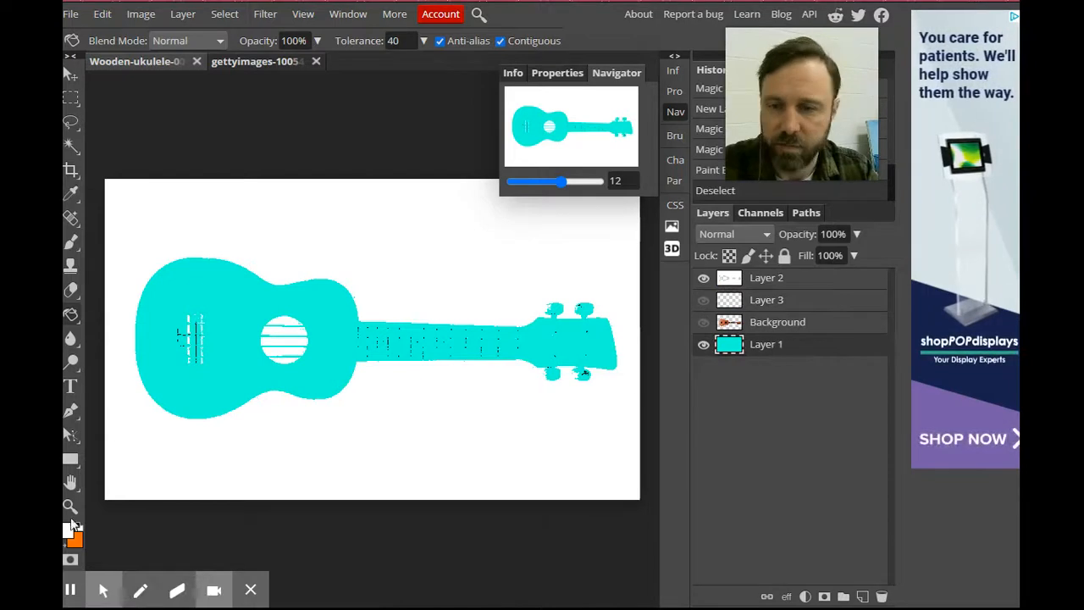
click(71, 532)
click(412, 403)
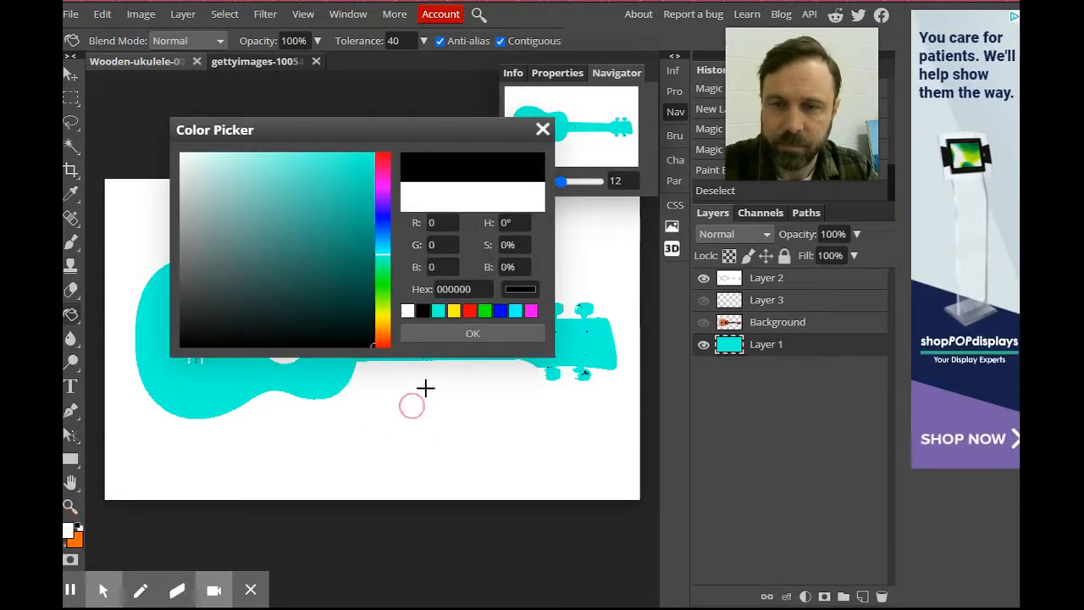
click(469, 331)
click(438, 426)
key(ctrl+d)
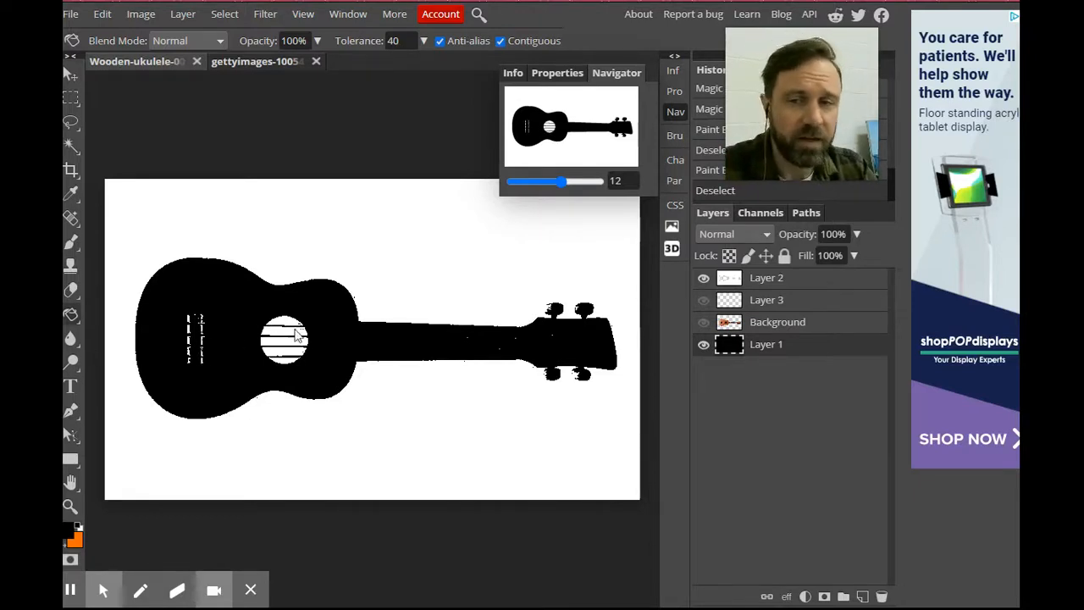
Show the Background layer again, make it active and use the Magic Wand on the light frets along the ukulele's neck
click(704, 300)
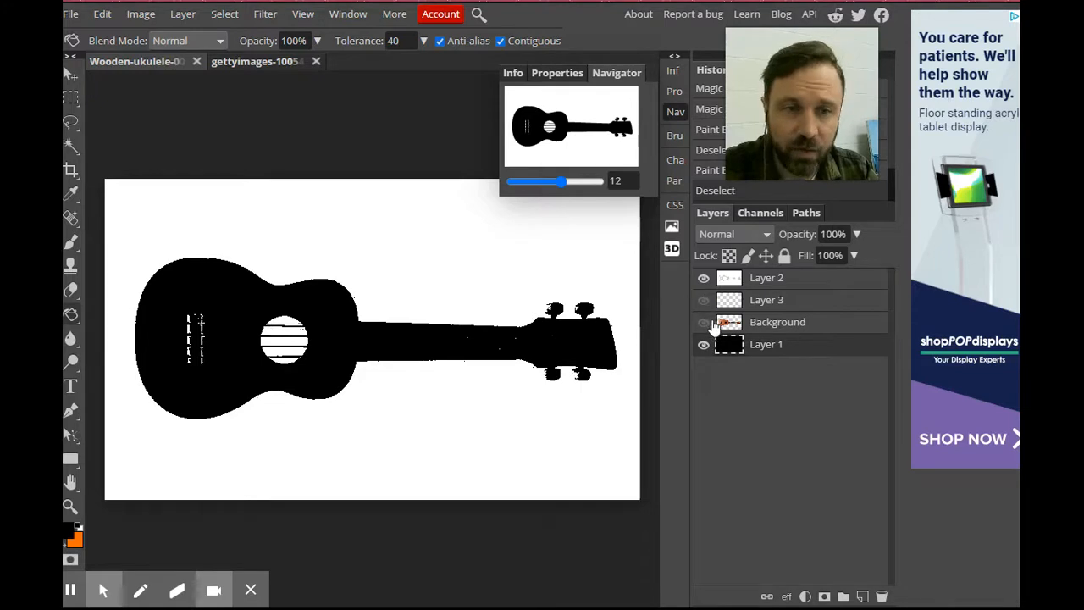
click(704, 322)
click(767, 330)
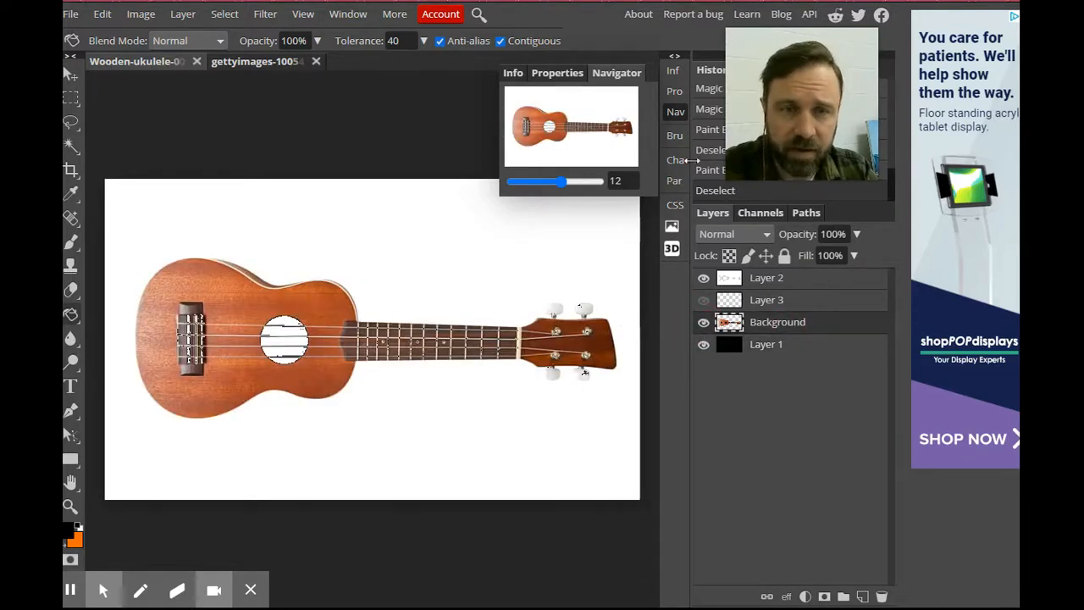
click(672, 111)
click(674, 111)
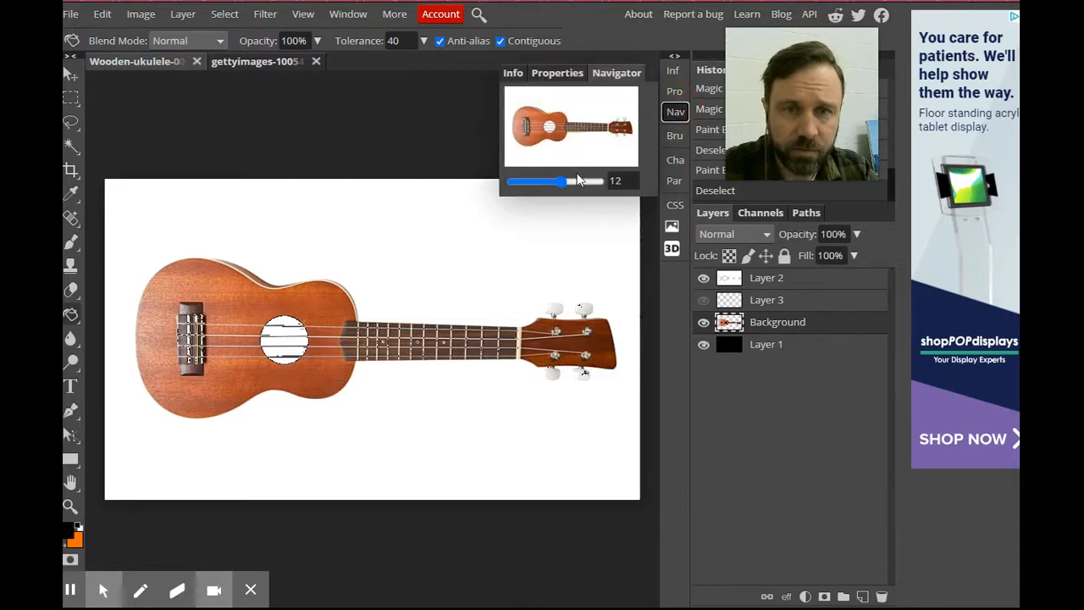
click(578, 181)
mouse_move(574, 127)
mouse_down()
mouse_move(571, 141)
mouse_move(566, 129)
mouse_up()
click(71, 148)
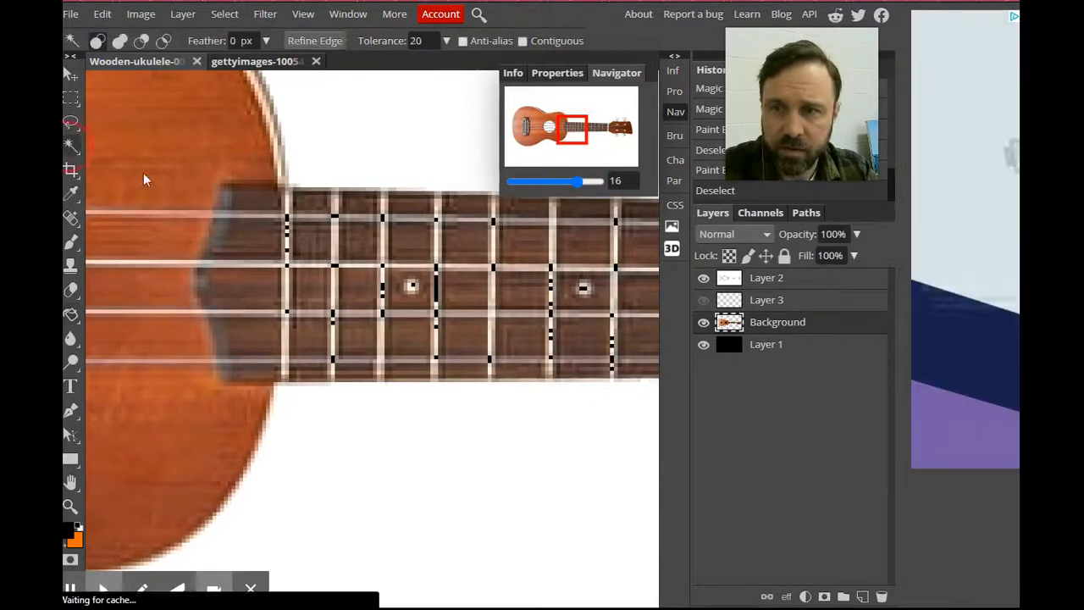
click(334, 231)
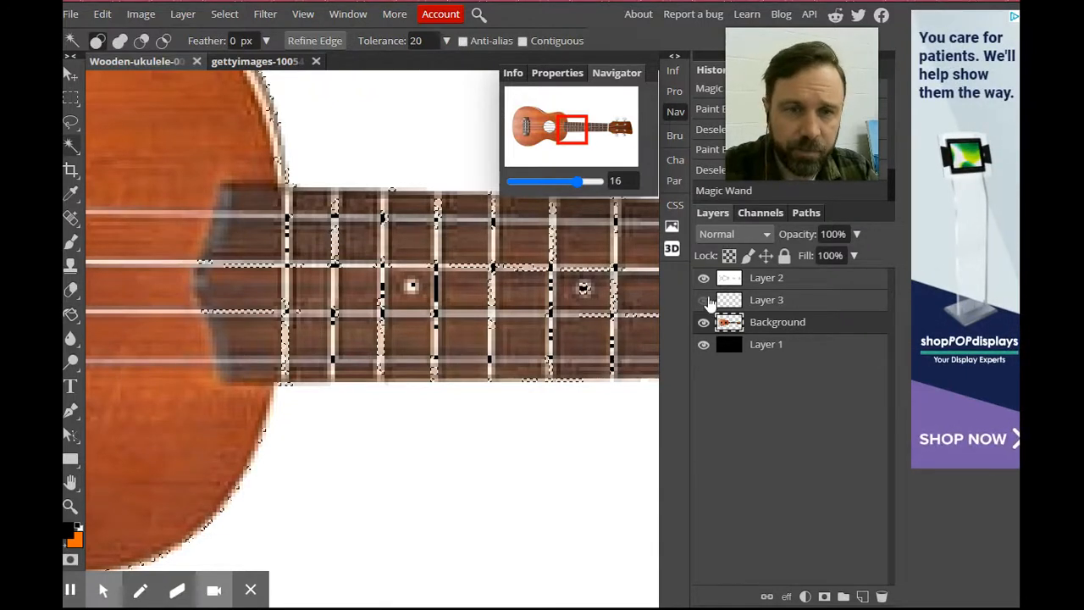
Try filling the selected fret and string details with white (ffffff) on Layer 2, with the Background layer hidden
click(767, 281)
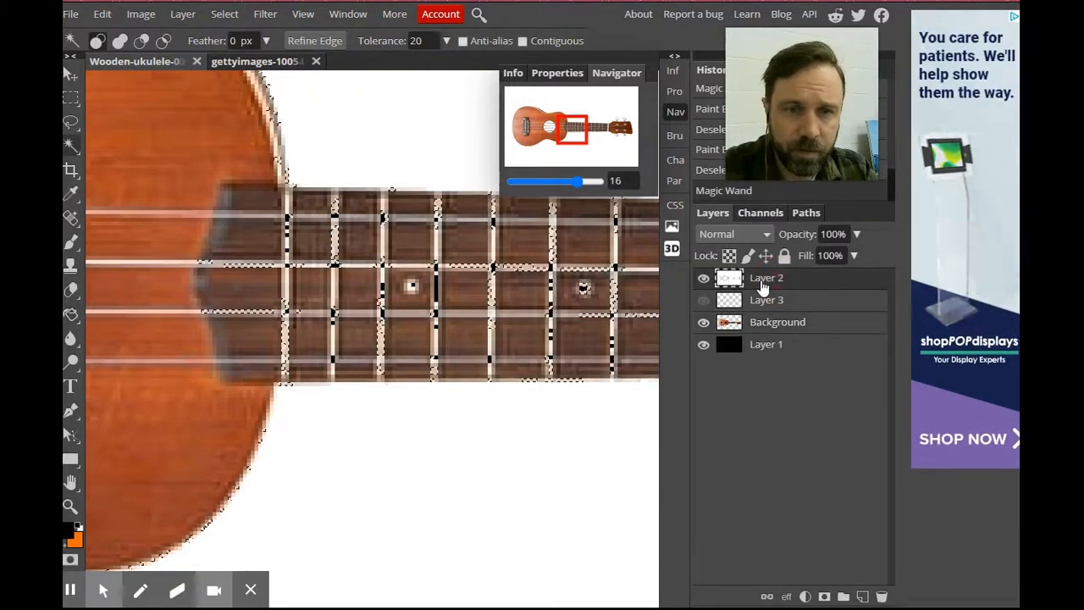
click(72, 314)
click(69, 531)
drag(213, 209, 180, 152)
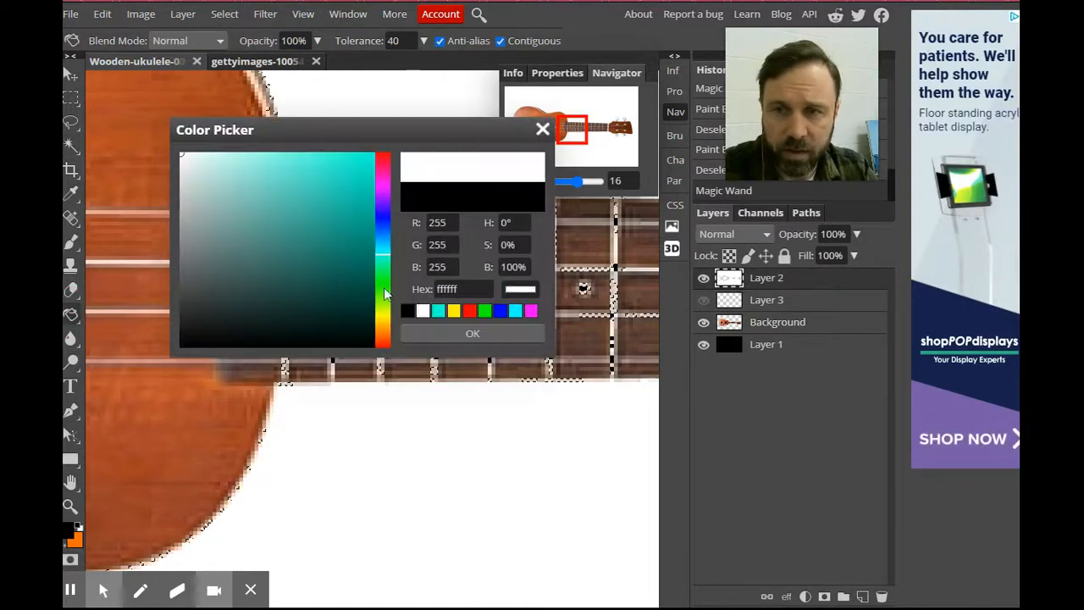
click(472, 334)
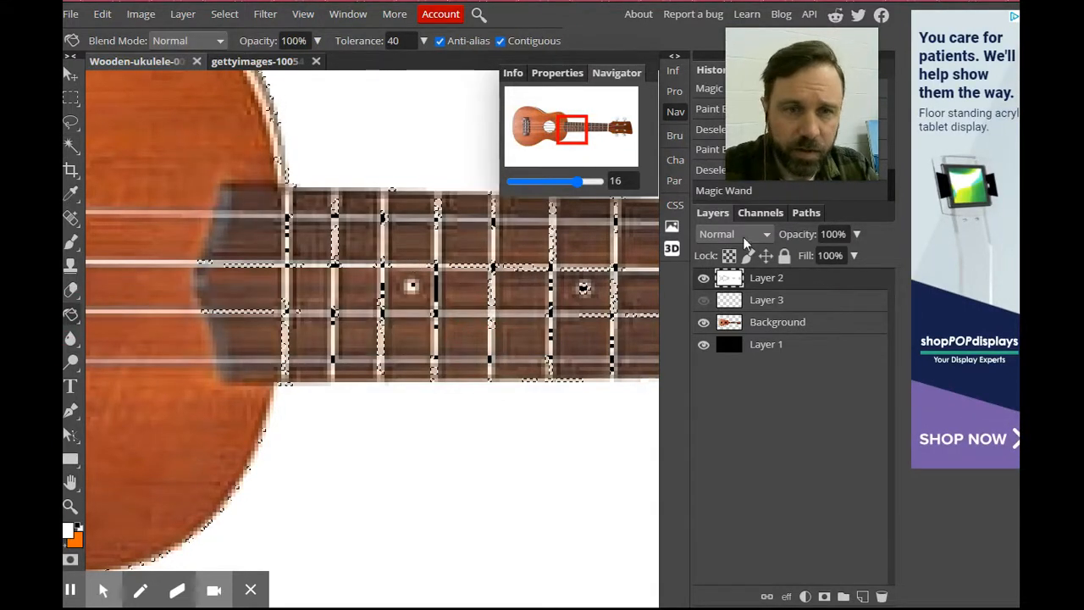
click(703, 344)
click(703, 322)
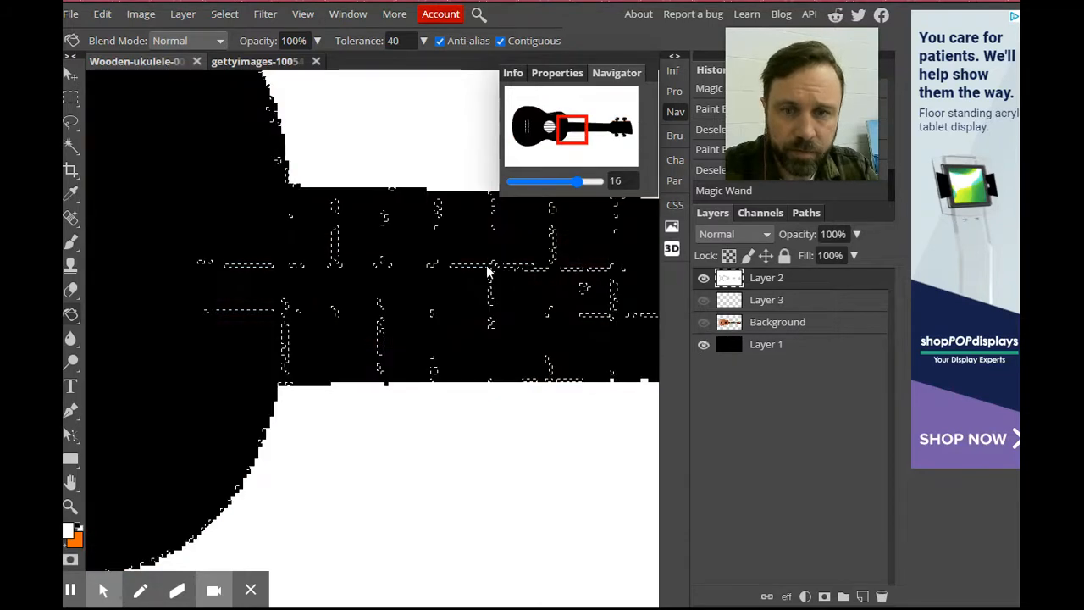
click(487, 271)
Make Layer 3 active and clear the fret and string selection with the whole ukulele in view
drag(576, 182, 562, 187)
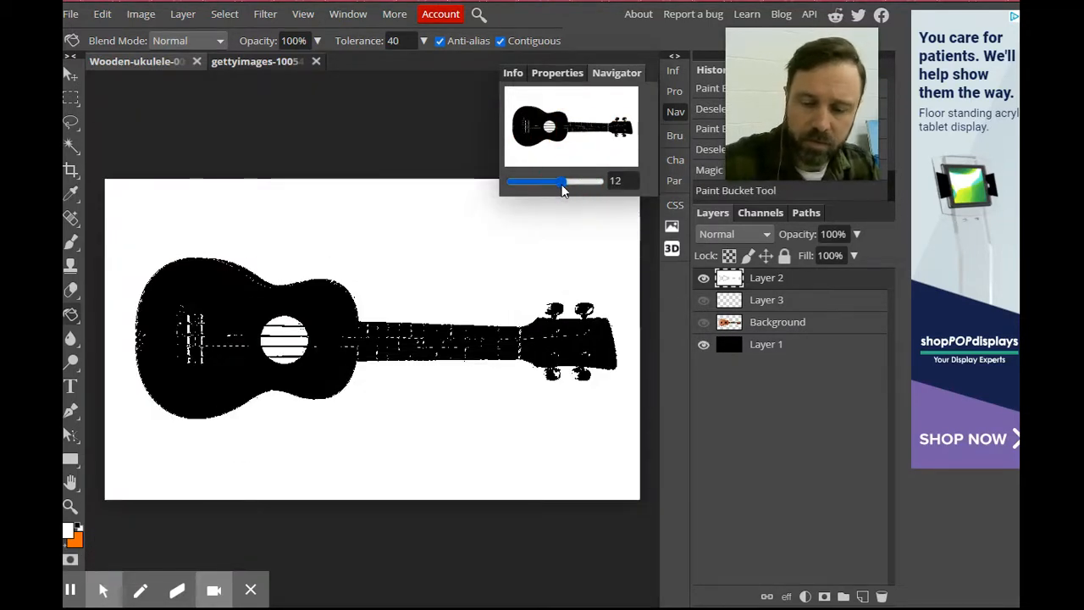
key(ctrl+d)
click(829, 133)
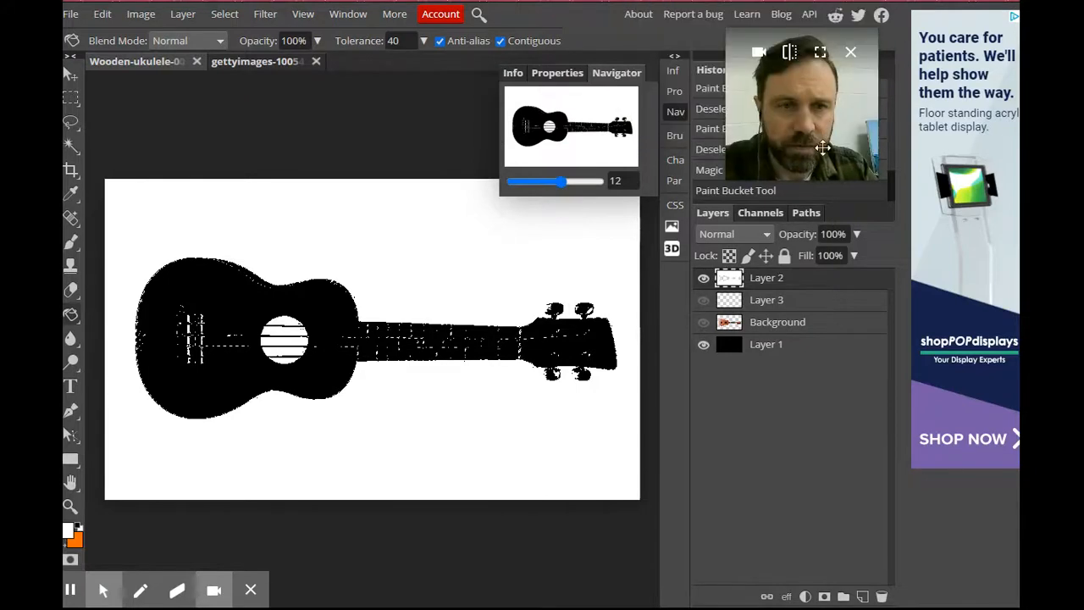
click(766, 299)
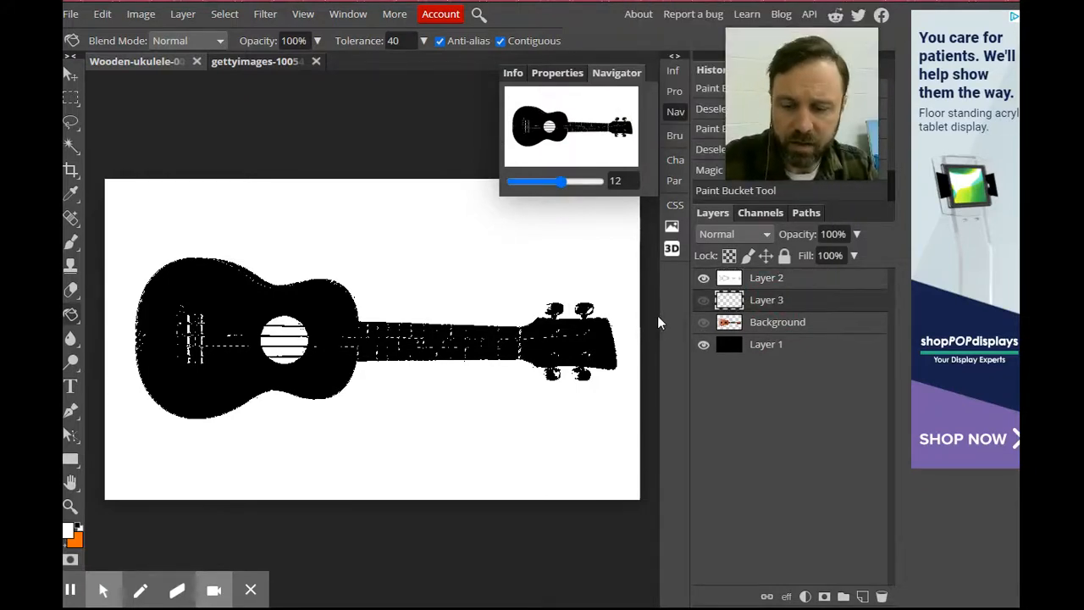
key(ctrl+d)
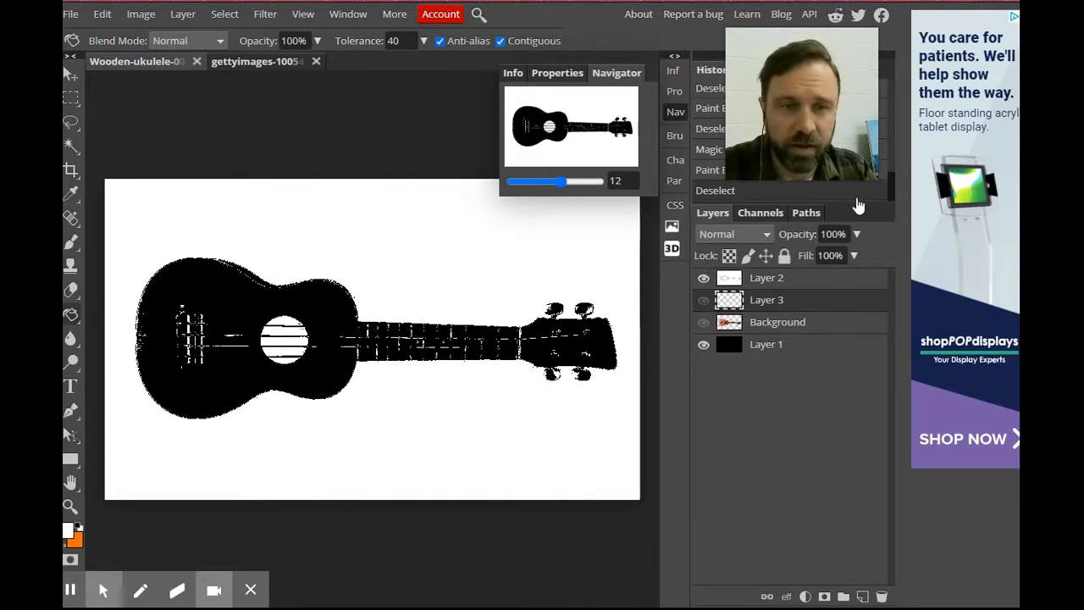
Step the history back to before the fret selection and its white fill
click(708, 170)
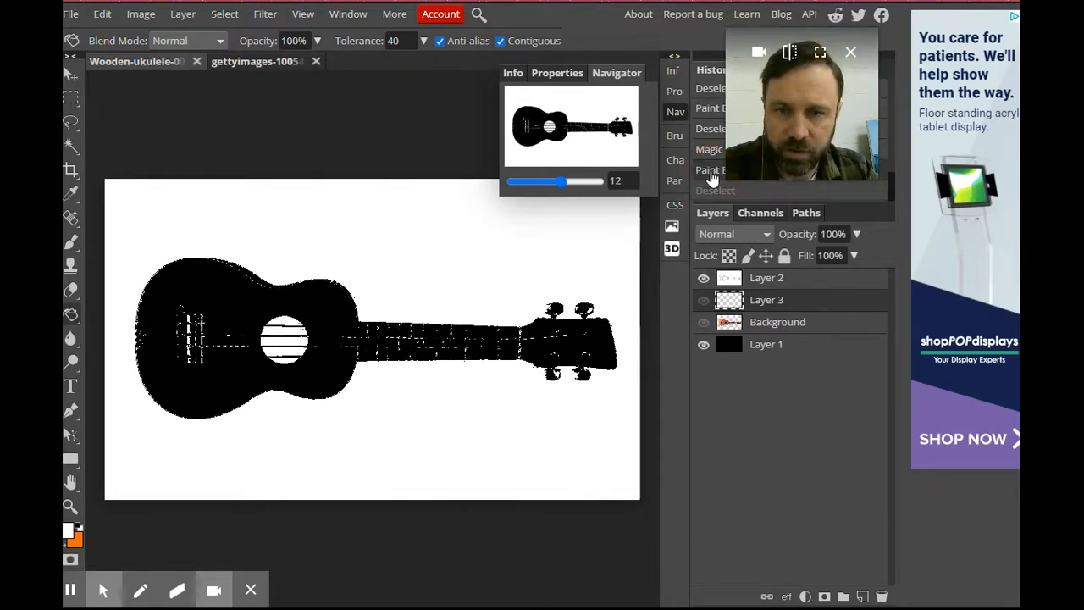
click(703, 151)
click(705, 131)
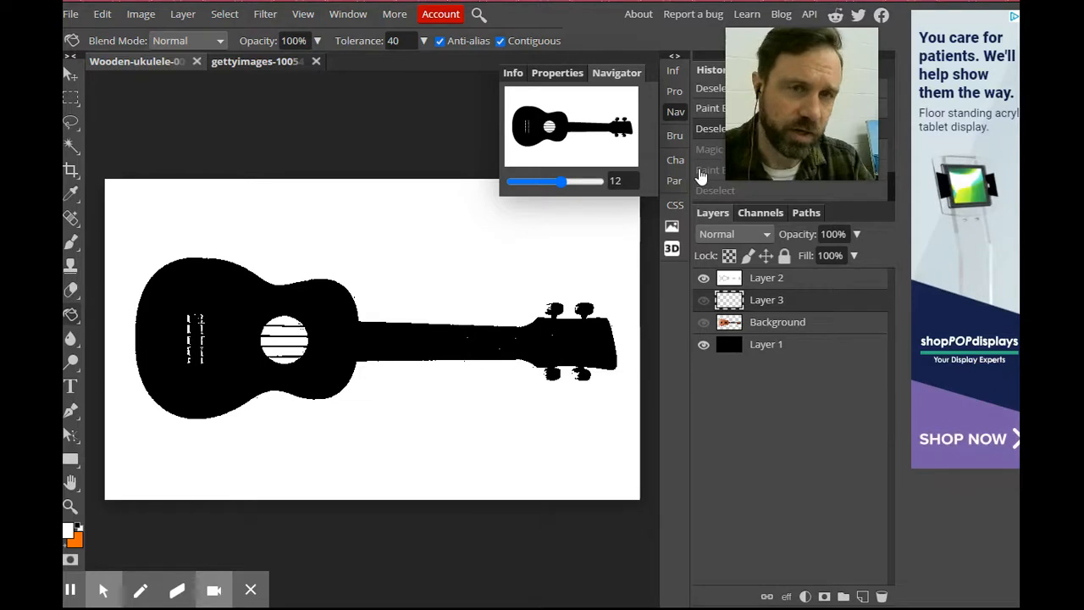
View the soccer player's silhouette document, and return to the ukulele document
click(259, 64)
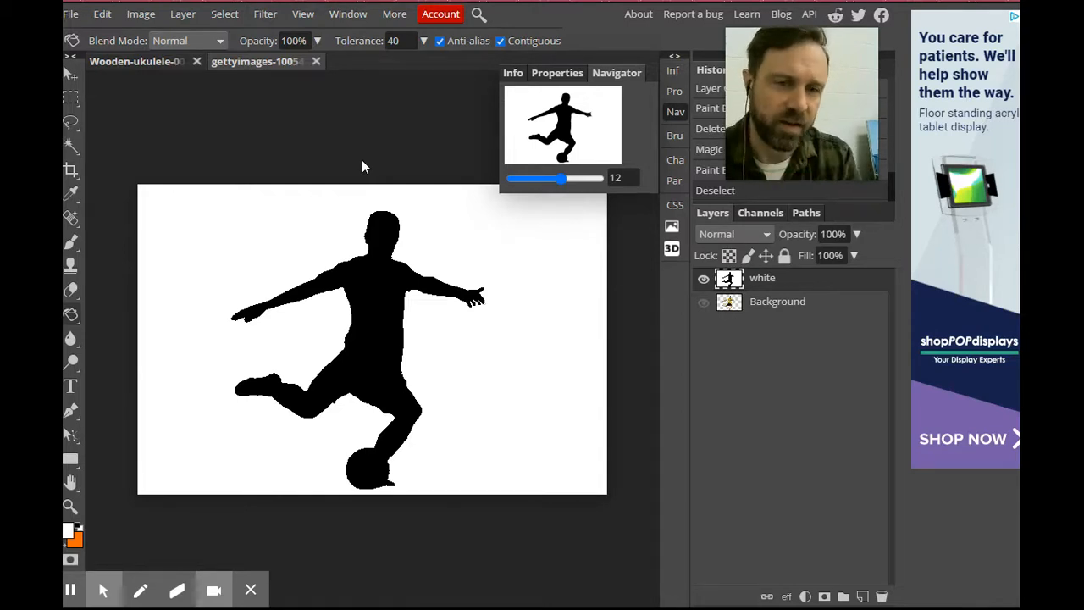
click(152, 67)
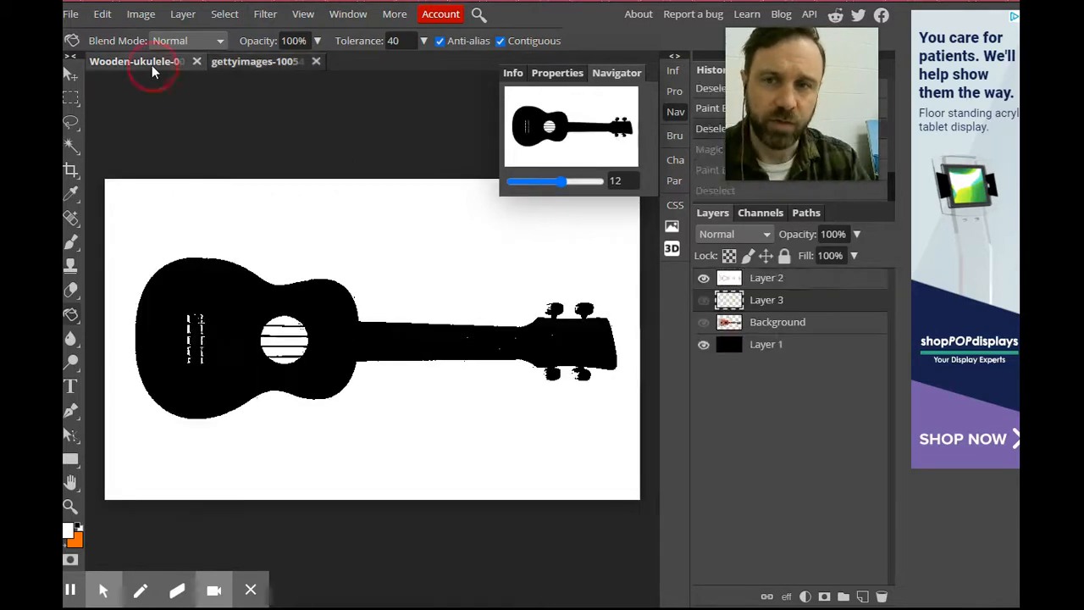